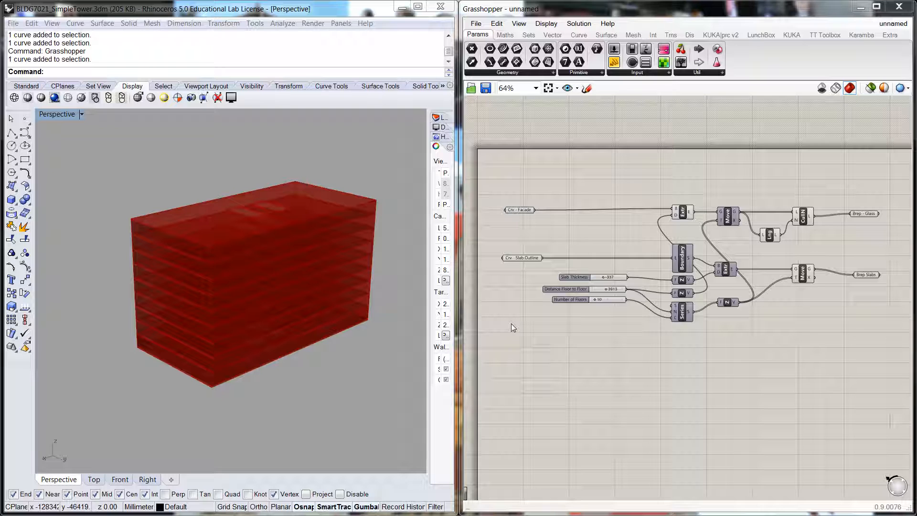
Step: Move the Crv - Facade parameter so it lines up with the upper Extrude component's input and the Crv - Slab Outline parameter
scroll(563, 326, down, 5)
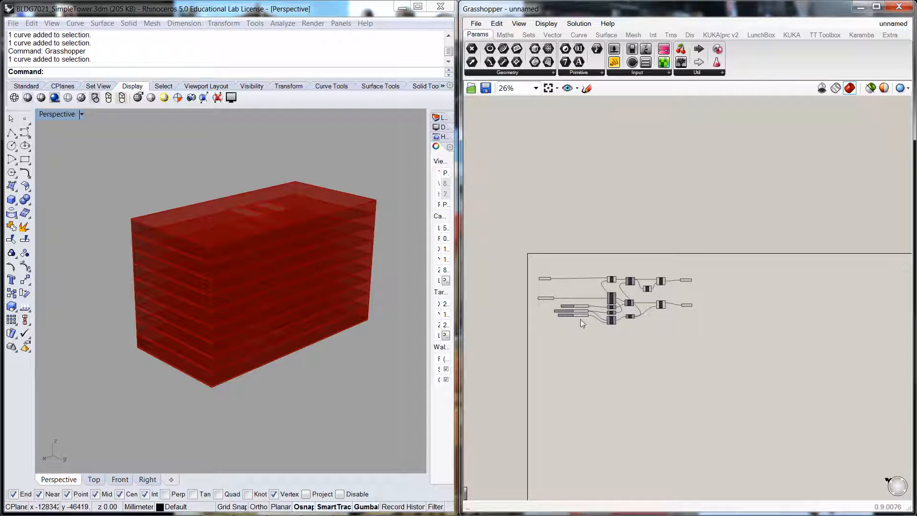
scroll(586, 312, up, 5)
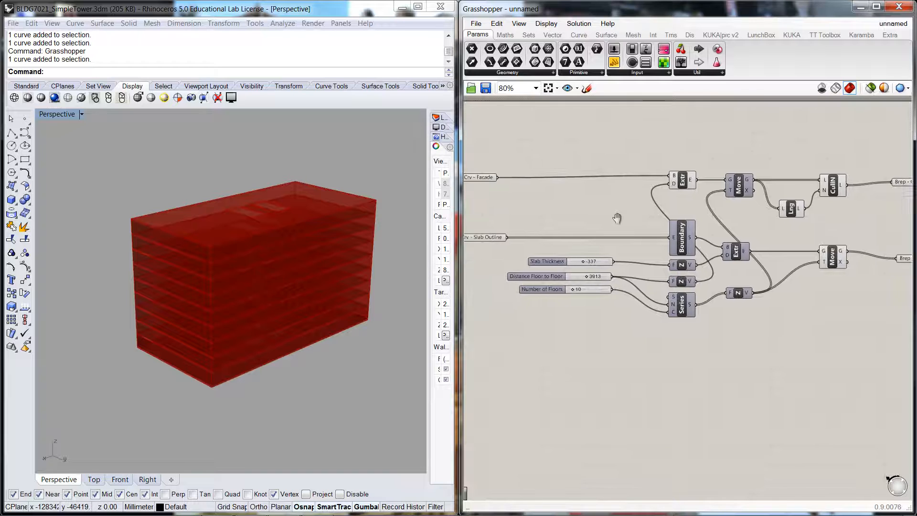
scroll(606, 234, down, 1)
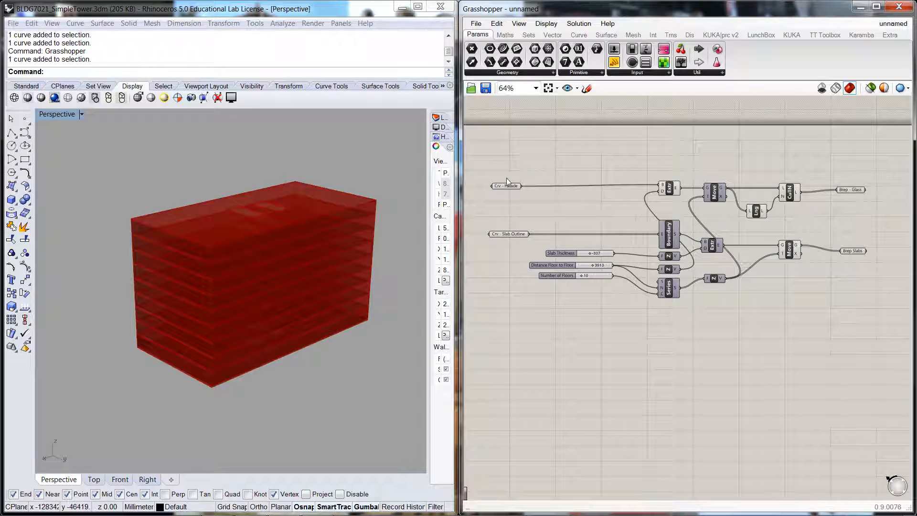
drag(499, 184, 495, 182)
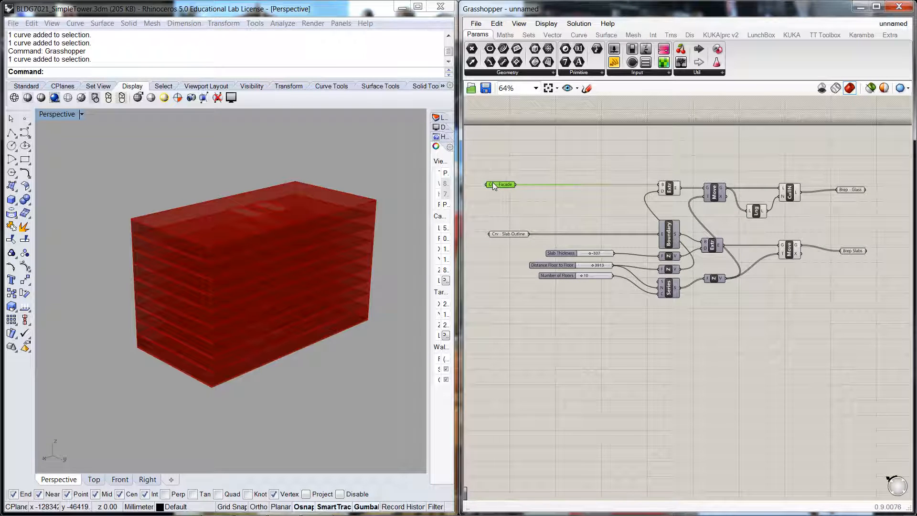
click(505, 168)
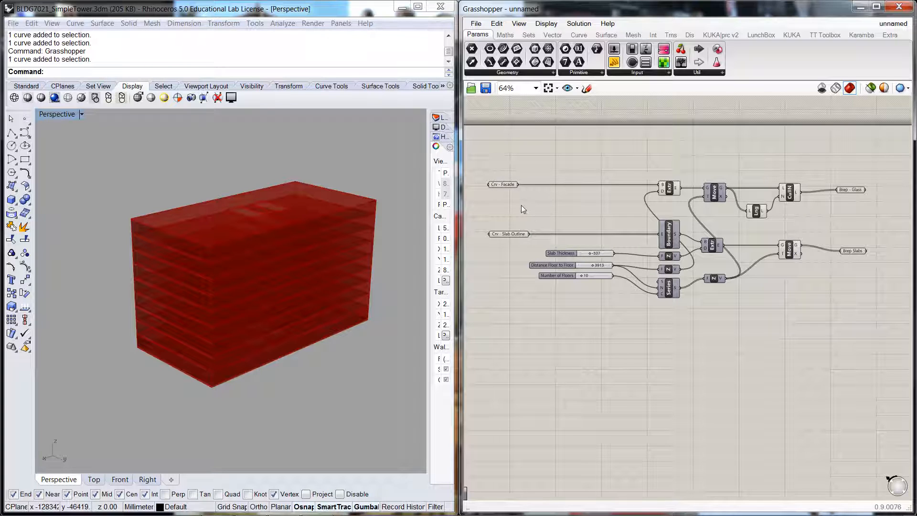
Step: Align the Slab Thickness, Distance Floor to Floor and Number of Floors sliders along their right edges
drag(522, 208, 629, 311)
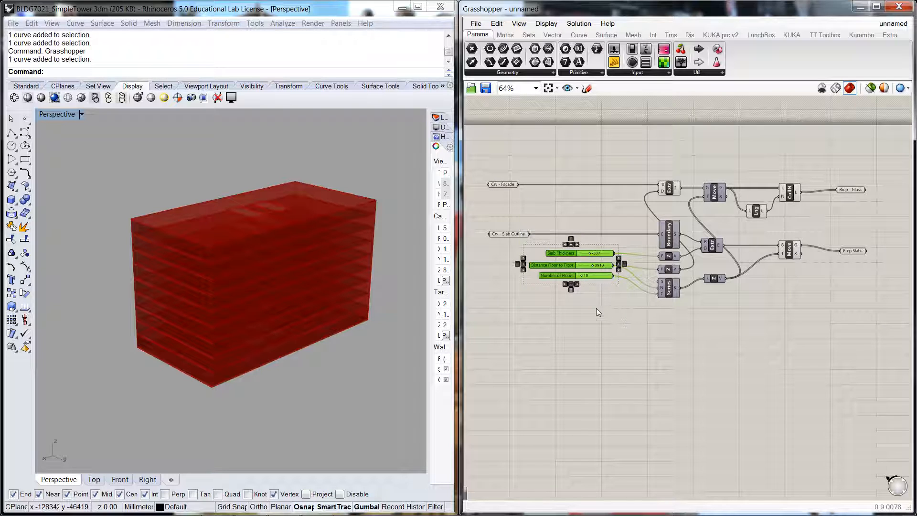
scroll(536, 248, up, 3)
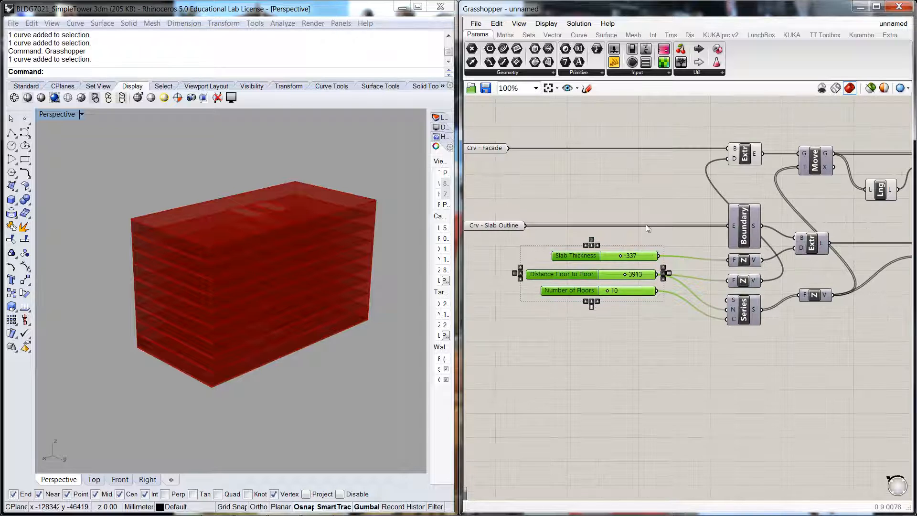
click(596, 245)
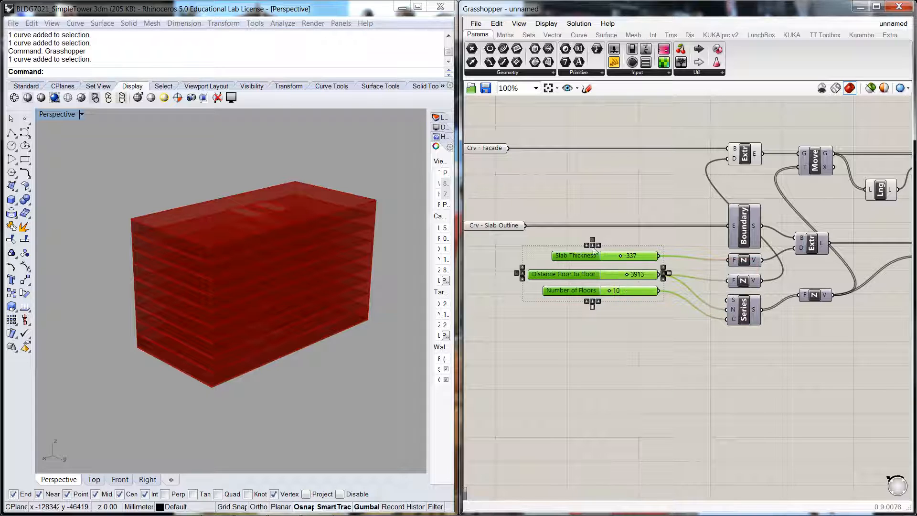
click(586, 246)
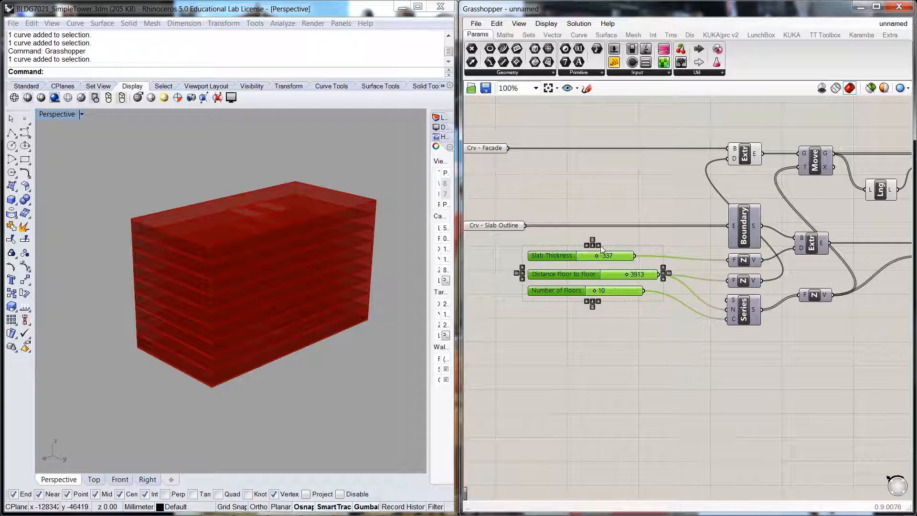
click(599, 246)
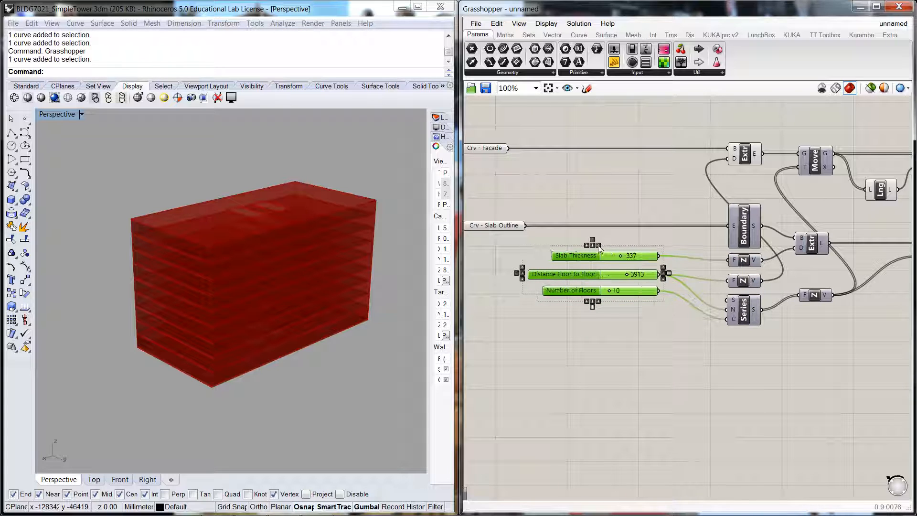
click(618, 333)
Step: Check the alignment of the two curve parameters and of the component column running from the upper Extrude down to Series
scroll(619, 334, down, 1)
drag(485, 164, 539, 260)
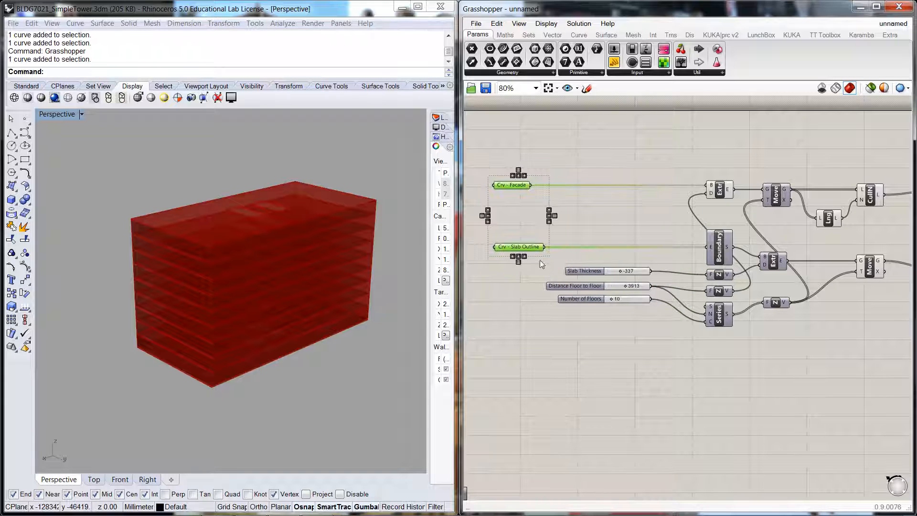
click(509, 306)
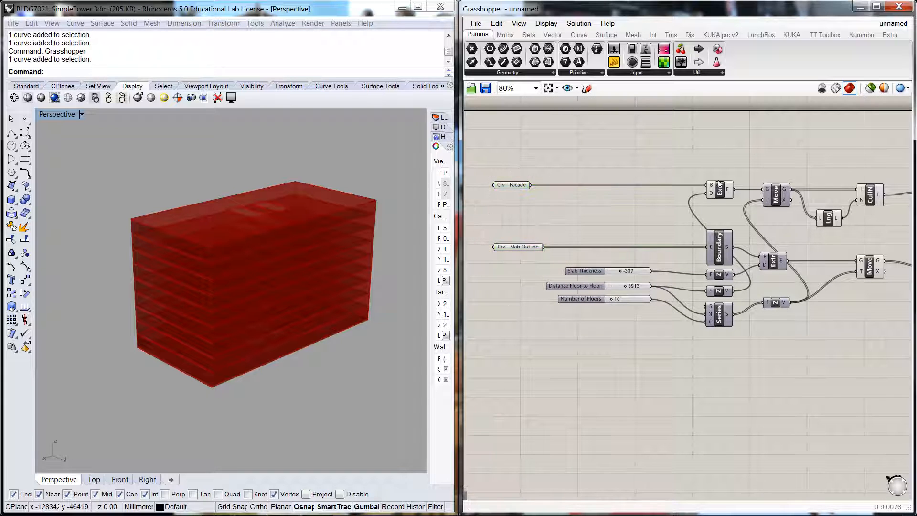
drag(687, 155, 759, 385)
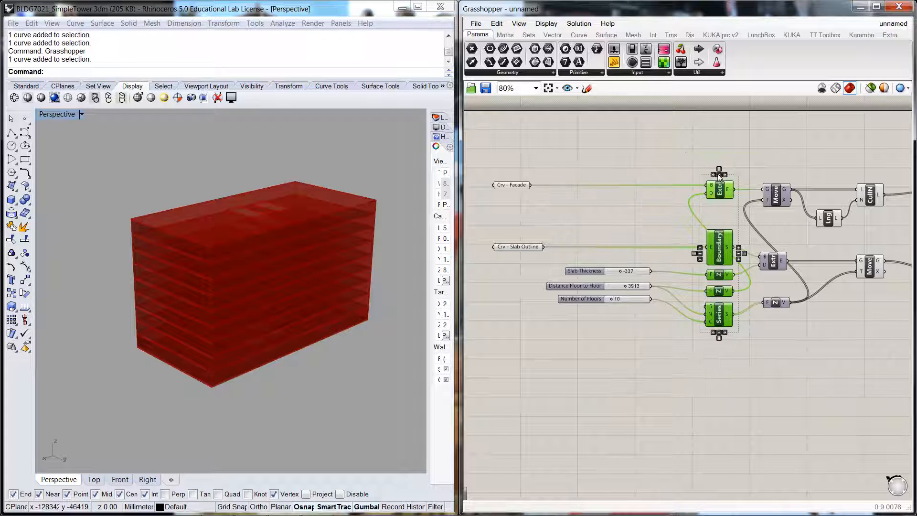
click(680, 165)
right_drag(680, 164, 662, 152)
scroll(668, 150, down, 1)
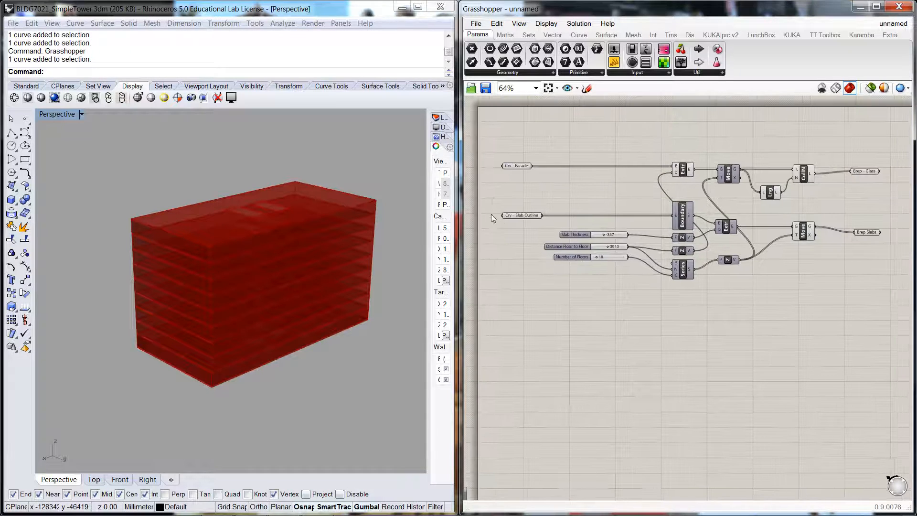
Step: Shift the whole slab branch, including its sliders, slightly down to leave more space below the facade branch
drag(495, 195, 896, 317)
drag(686, 268, 686, 283)
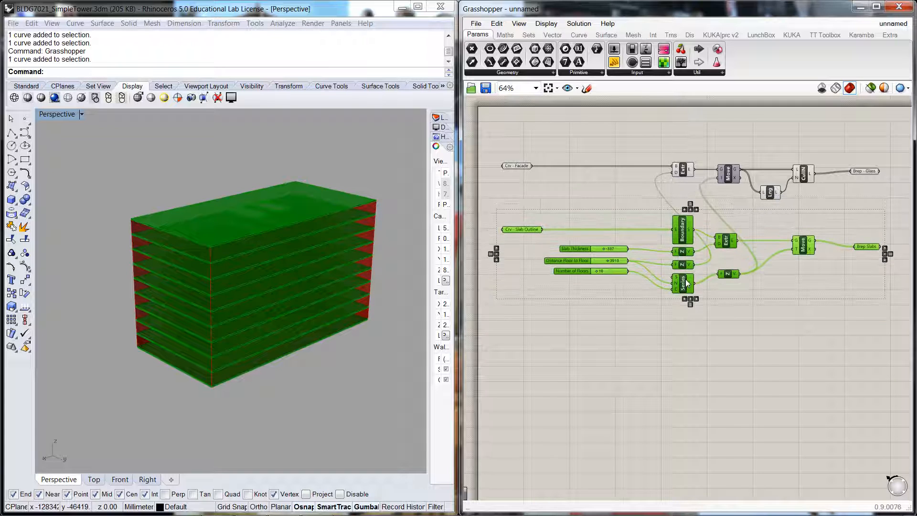
click(747, 322)
Step: Align the Move, Extrude and Z vector components in one column, and the CullN and Move components in the next
mouse_move(679, 173)
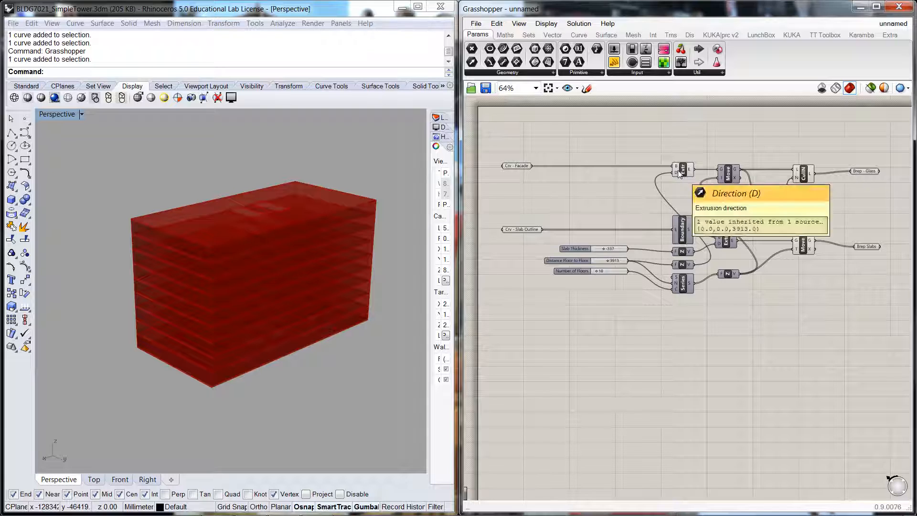
drag(701, 153, 755, 305)
click(744, 148)
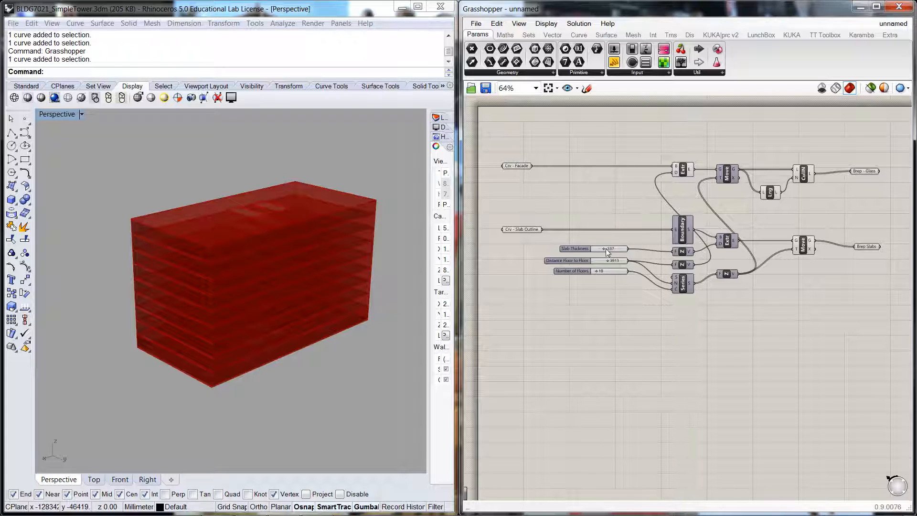
drag(781, 143, 838, 301)
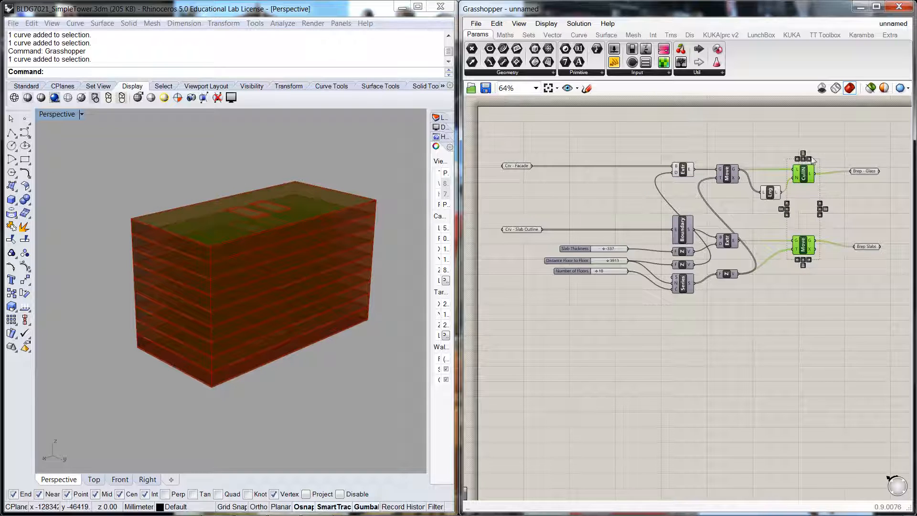
click(831, 152)
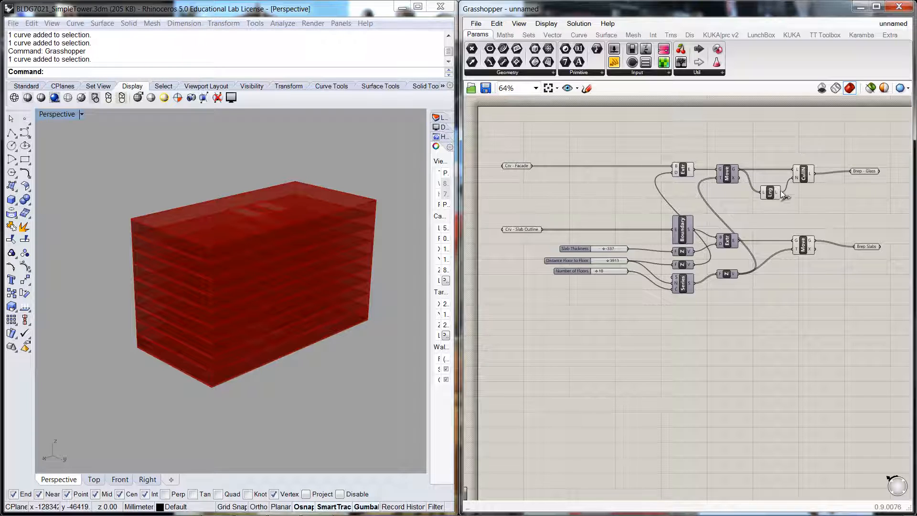
Step: Add a Scribble note to the canvas above the facade branch
double_click(660, 132)
text(sc)
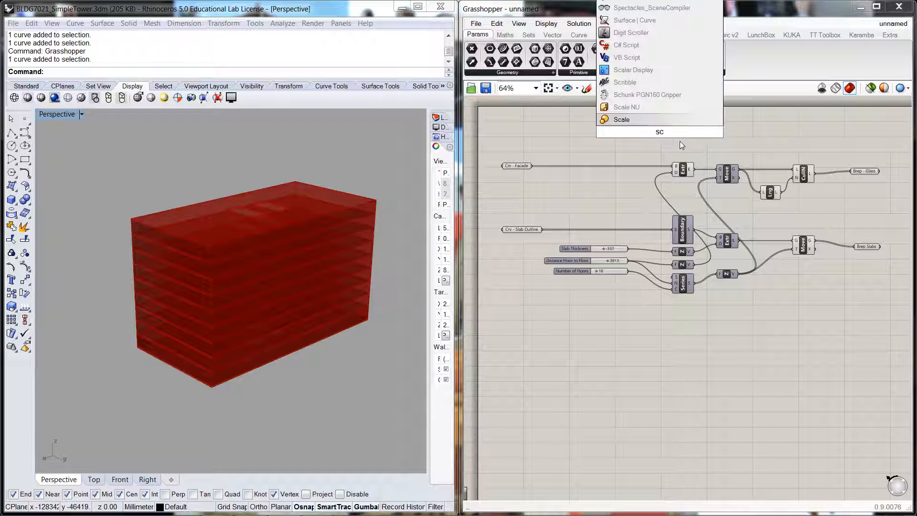
text(r)
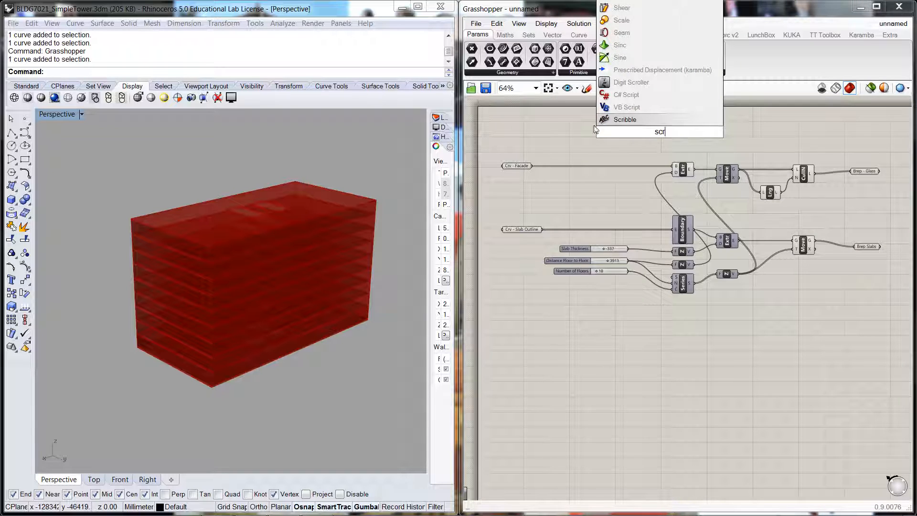
click(611, 120)
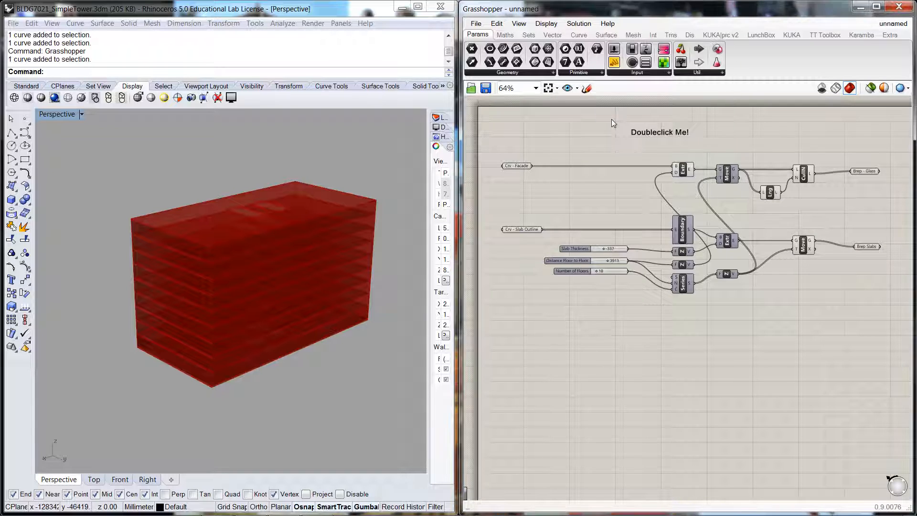
click(649, 132)
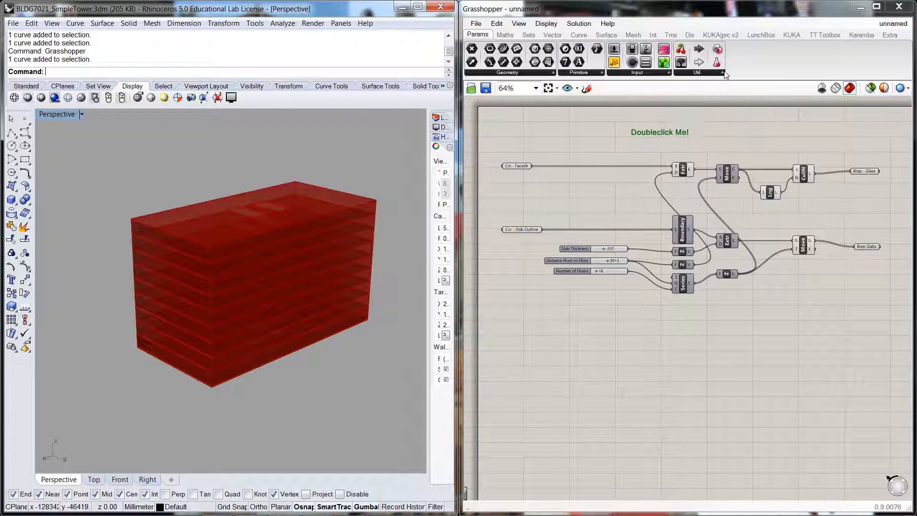
click(725, 73)
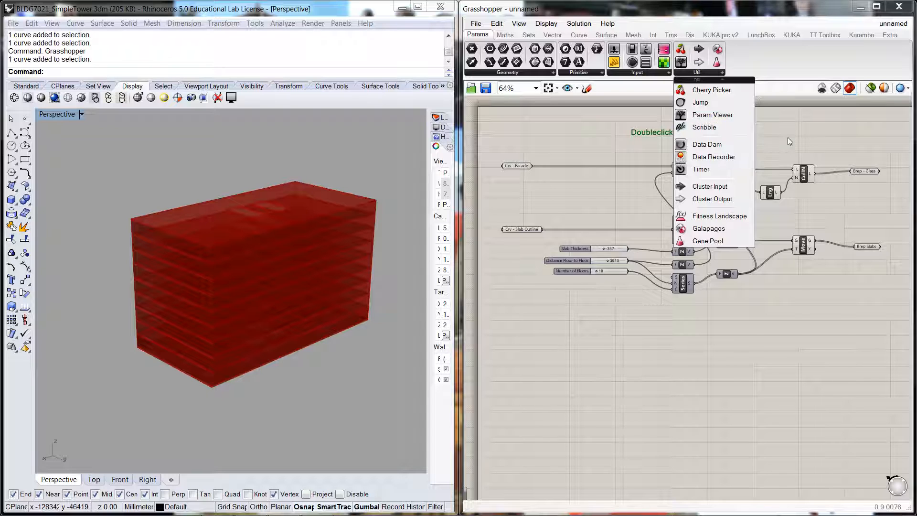
click(643, 134)
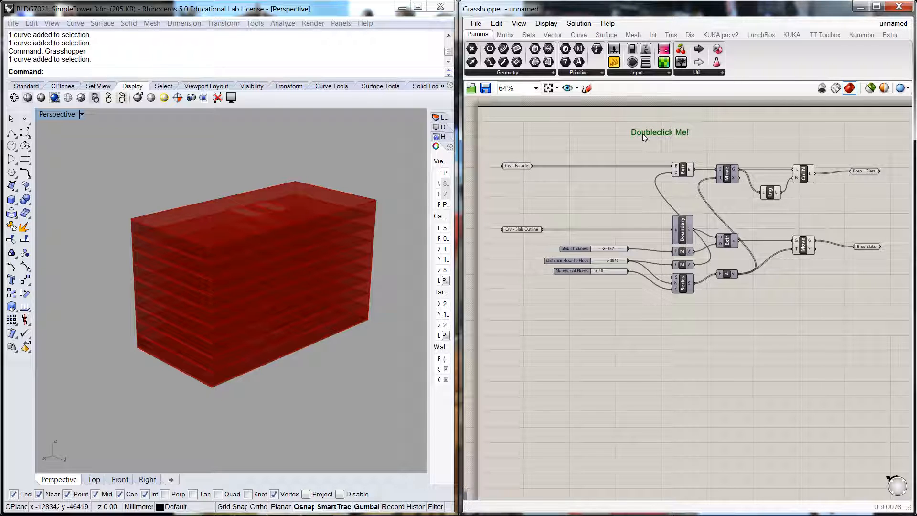
Step: Change the Scribble text to "Facade" and set its size to 20
double_click(643, 134)
drag(638, 82, 576, 81)
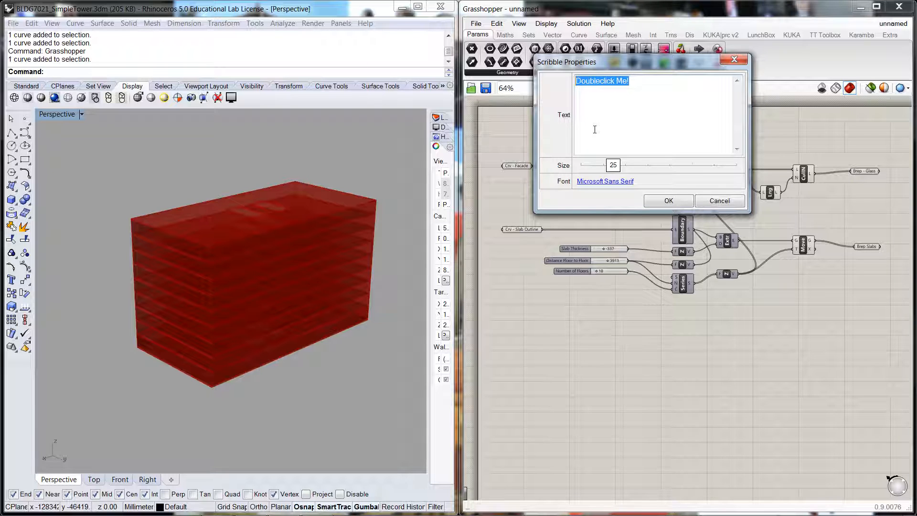
text(Facade)
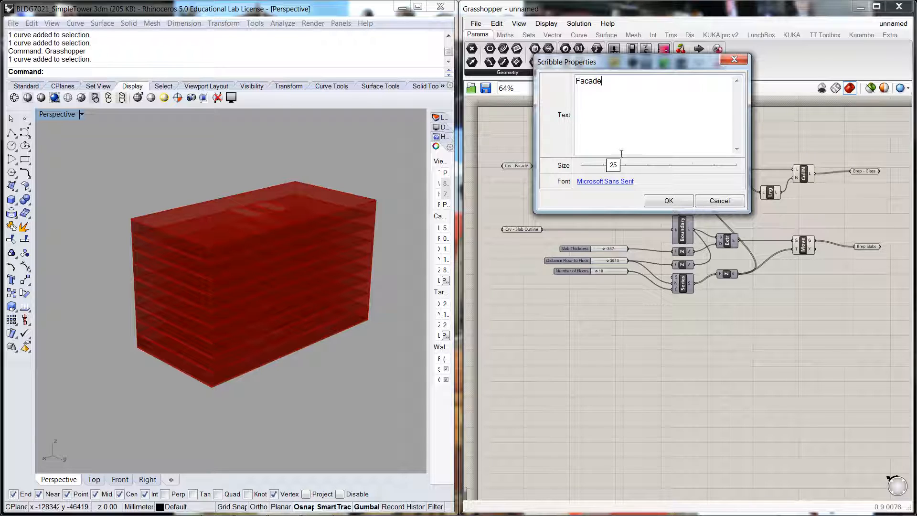
drag(614, 166, 609, 168)
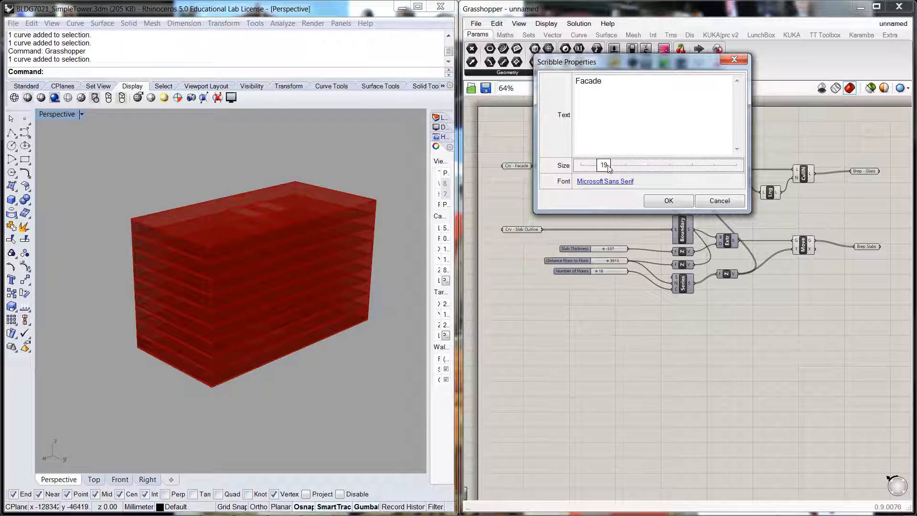
click(668, 200)
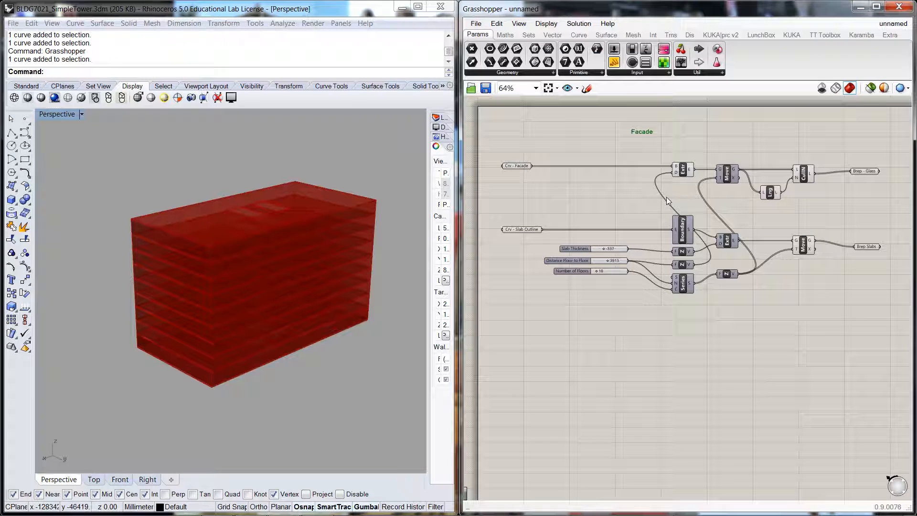
Step: Set the Facade note's font to Arial Narrow and place the note directly above the facade Extrude component
double_click(632, 132)
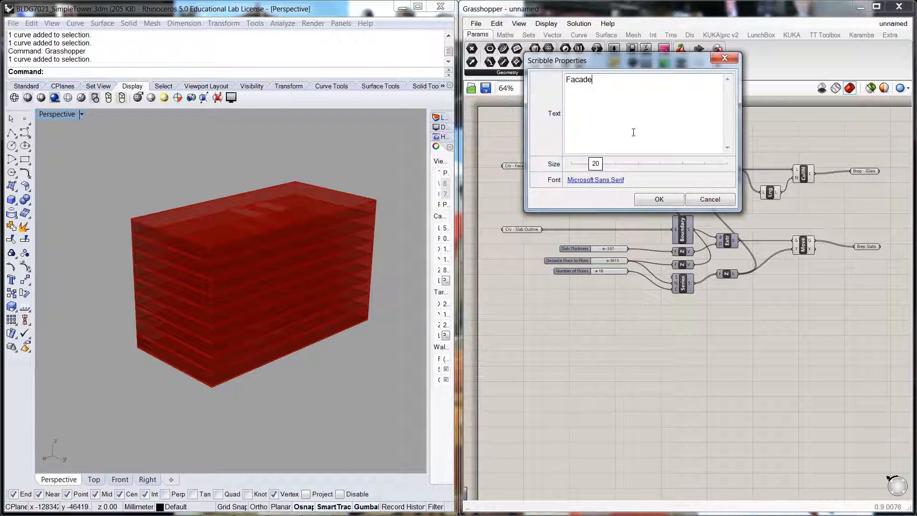
click(597, 181)
drag(415, 175, 420, 158)
click(419, 194)
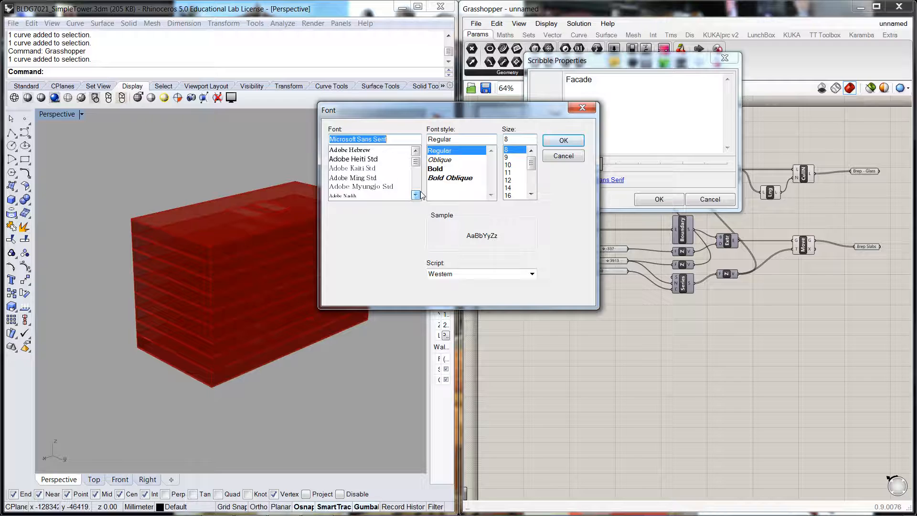
drag(420, 195, 420, 199)
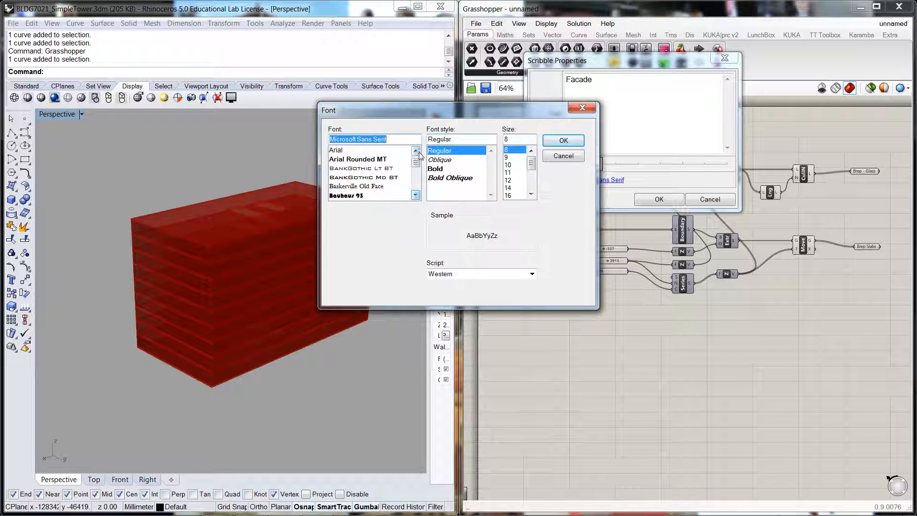
click(362, 150)
click(563, 140)
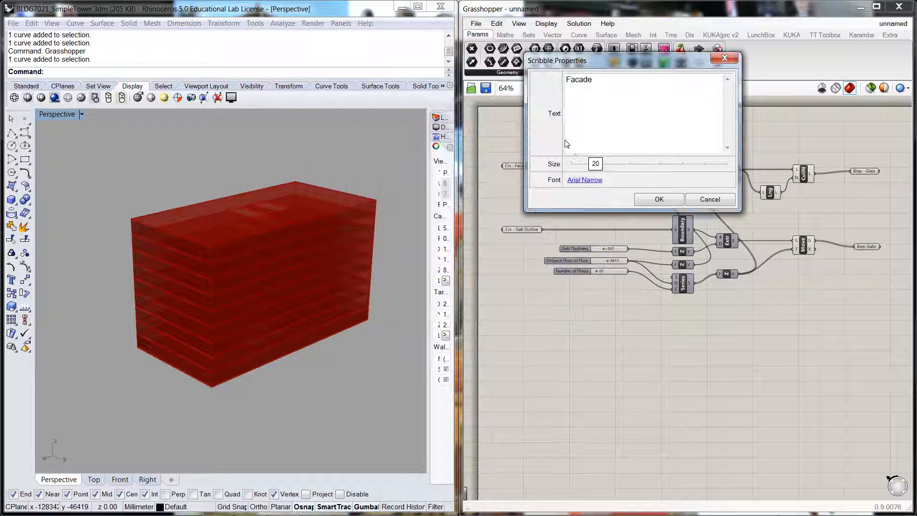
click(663, 199)
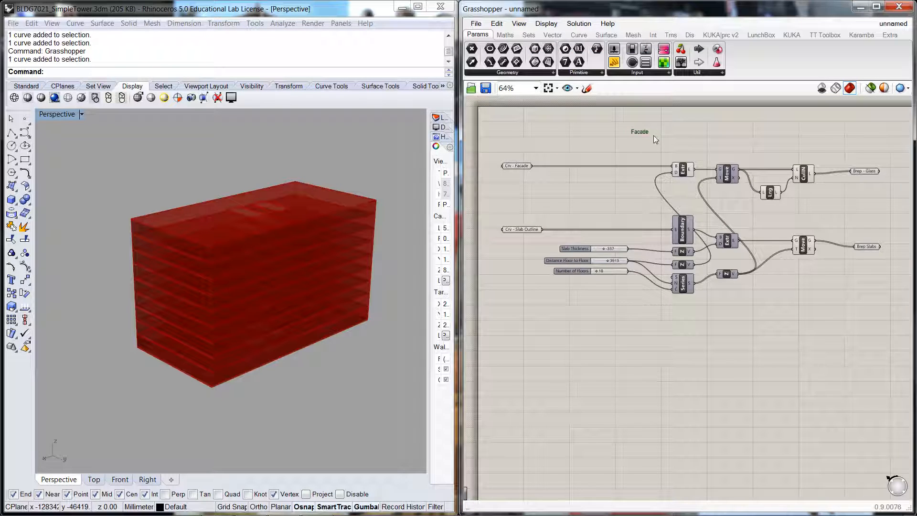
scroll(647, 131, up, 1)
drag(639, 132, 689, 153)
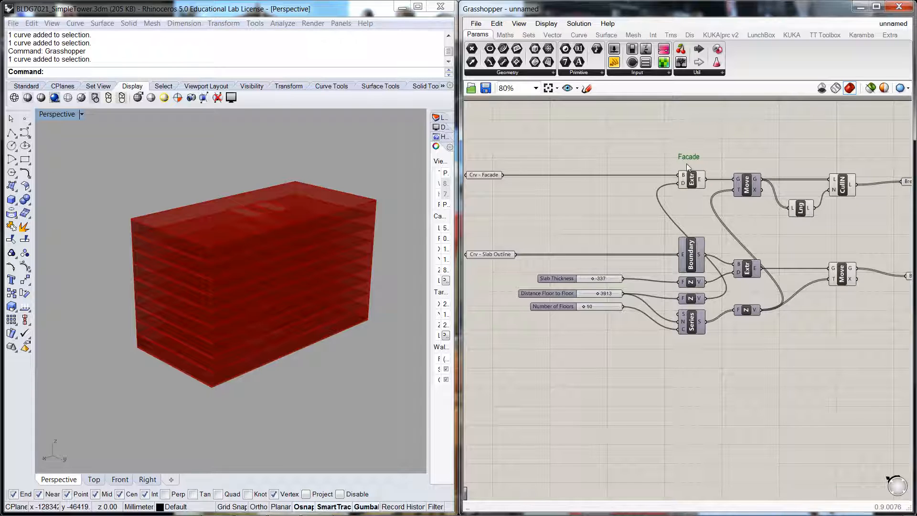
Step: Duplicate the Facade note above the Boundary component and change the copy's text to "Floor slabs"
drag(686, 162, 691, 224)
double_click(690, 226)
drag(655, 173, 613, 174)
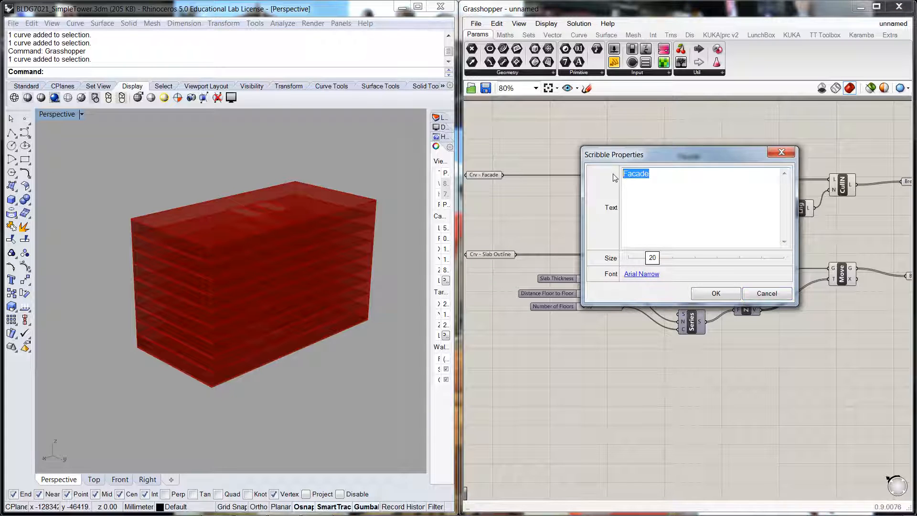
text(Floo)
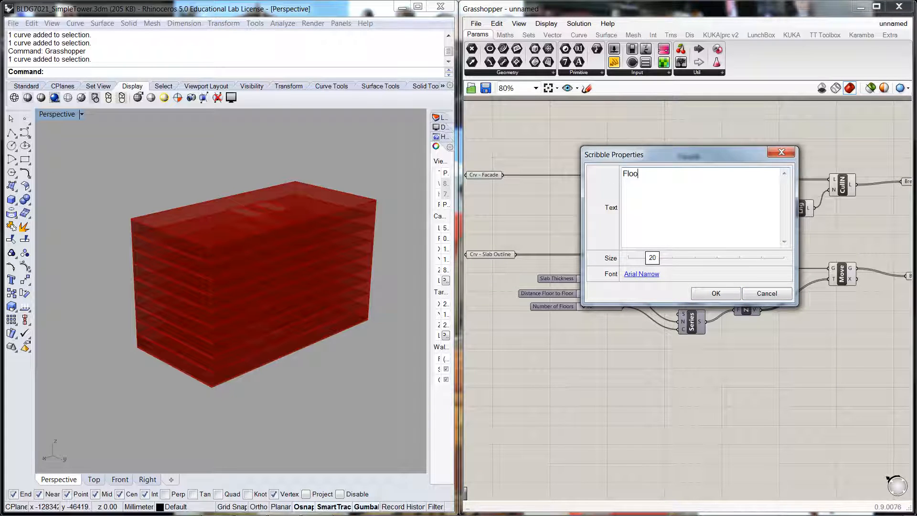
text(r slabs)
click(718, 293)
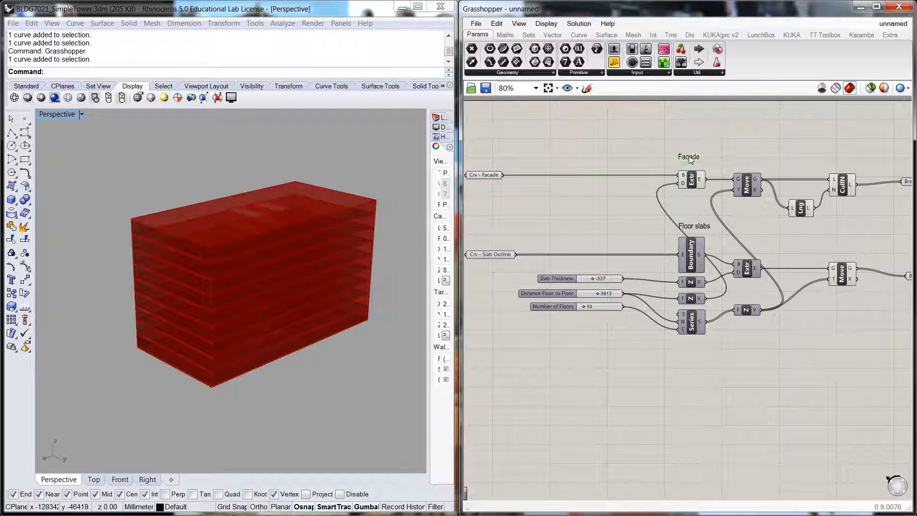
Step: Duplicate the Facade note above the slider column and change the copy's text to "Parametric Variables"
mouse_move(691, 159)
mouse_down()
mouse_move(580, 173)
mouse_move(540, 159)
mouse_up()
double_click(548, 165)
text(Pa)
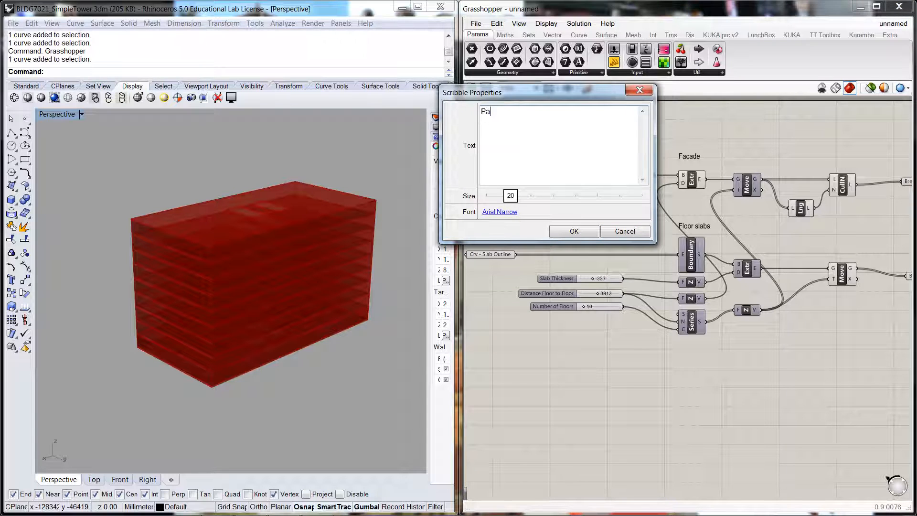
text(rametric Input)
key(ctrl+shift+Left)
text(Variables)
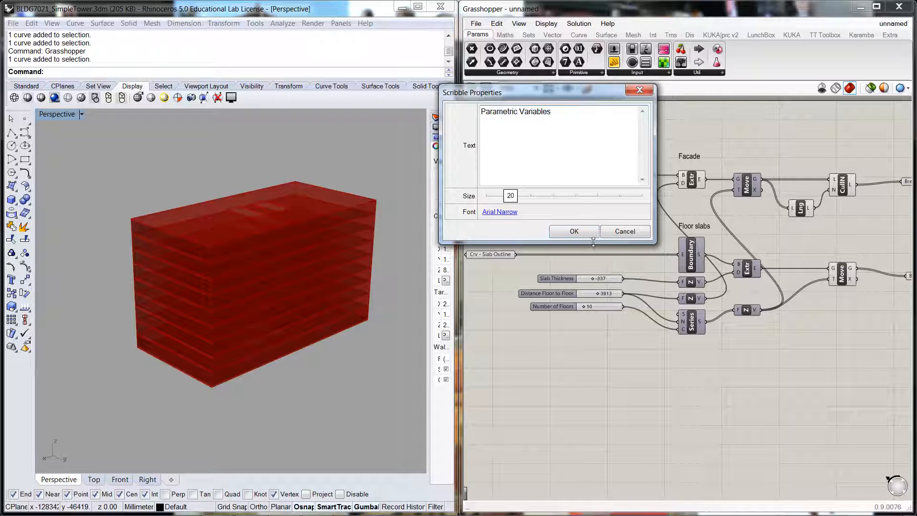
click(574, 231)
Step: Duplicate the Parametric Variables note above the Crv - Facade parameter and change the copy's text to "Input Geometry"
right_drag(599, 143, 683, 138)
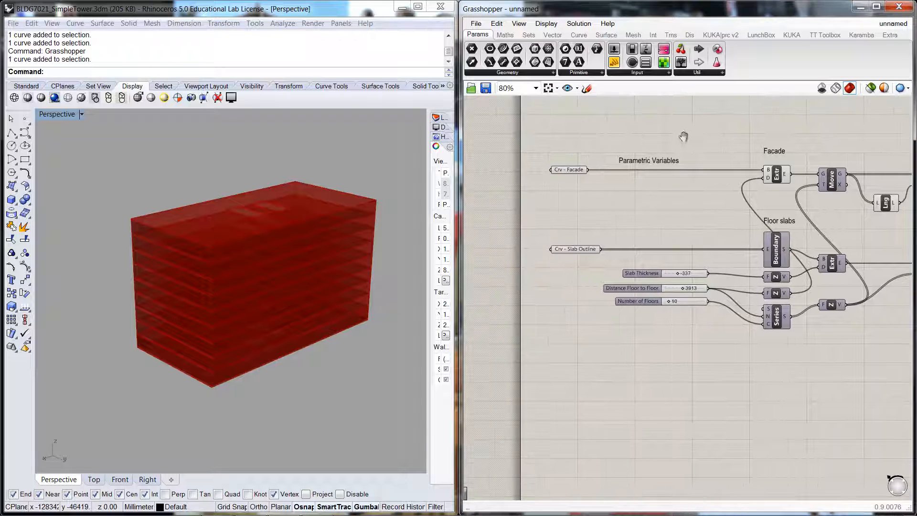
click(649, 161)
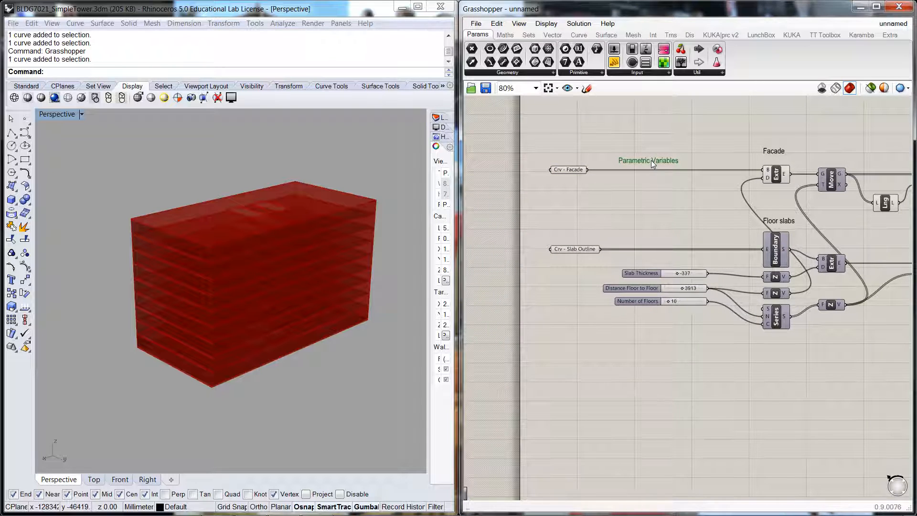
drag(662, 166, 596, 149)
double_click(594, 145)
drag(616, 94, 528, 92)
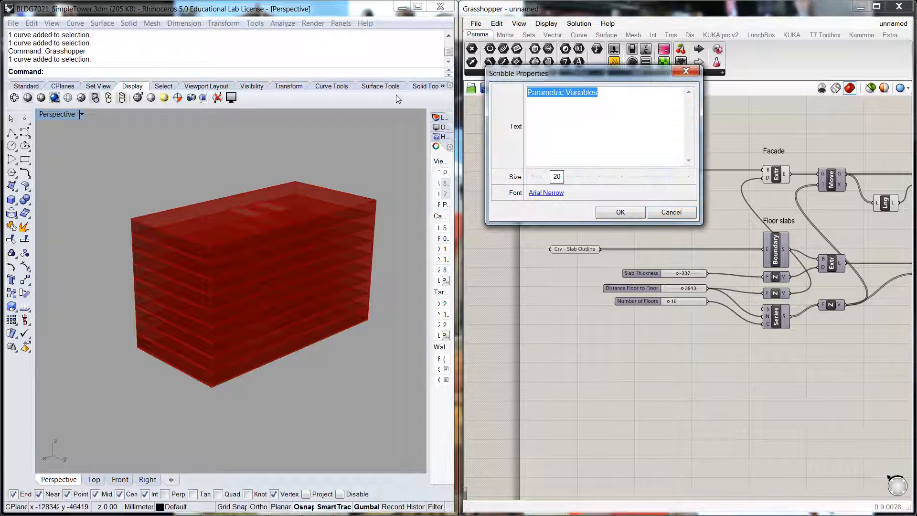
key(BackSpace)
text(Input G)
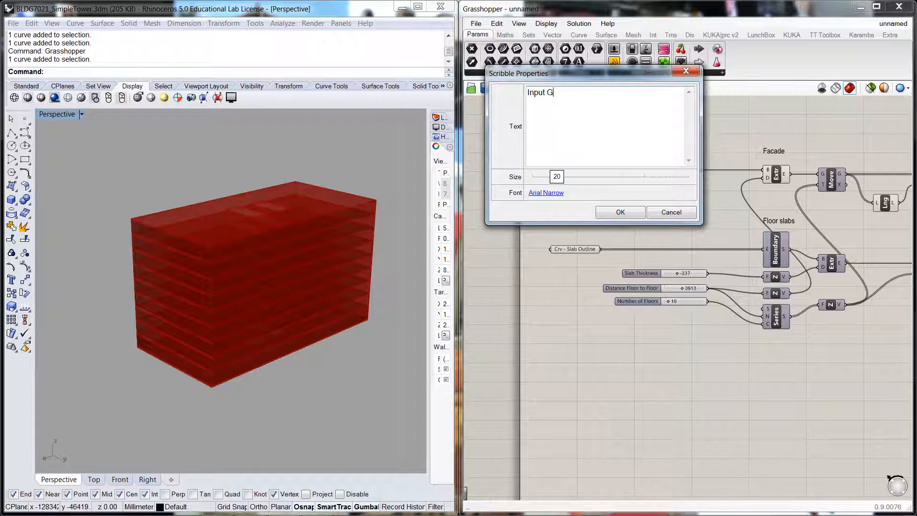
text(eometry)
click(620, 212)
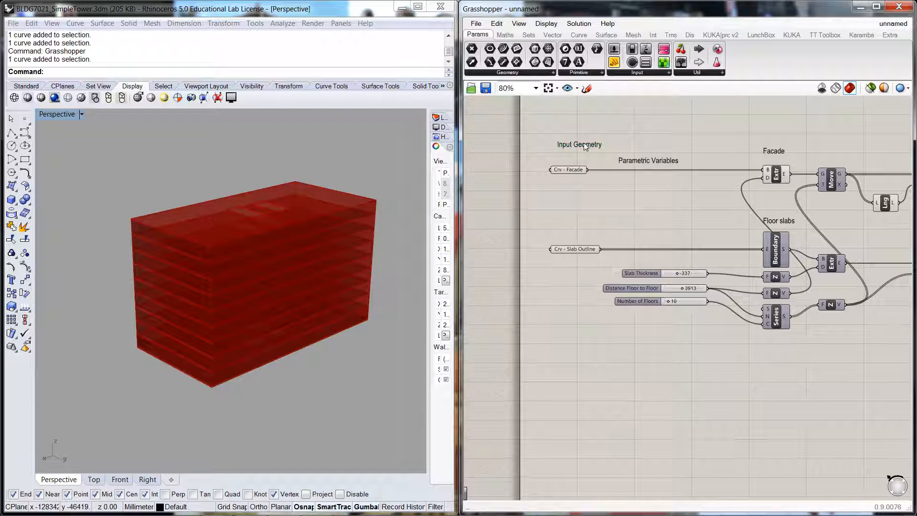
Step: Shift the input curve parameters and their note away from the sliders, and line up the Input Geometry and Parametric Variables notes with Facade
drag(575, 145, 574, 148)
mouse_move(639, 159)
mouse_down()
mouse_move(647, 148)
mouse_move(848, 314)
mouse_move(898, 338)
mouse_up()
scroll(635, 216, down, 3)
drag(732, 236, 749, 238)
click(677, 202)
scroll(678, 204, up, 2)
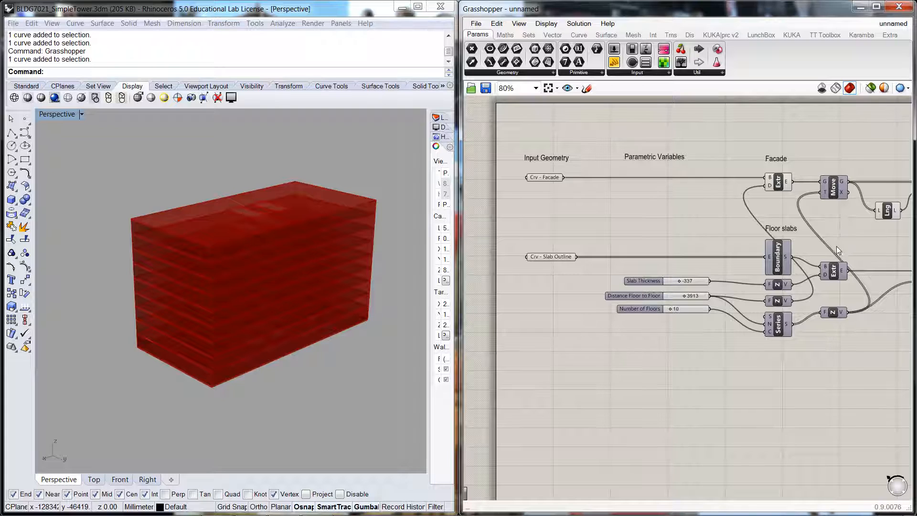
scroll(571, 179, down, 1)
scroll(615, 205, up, 1)
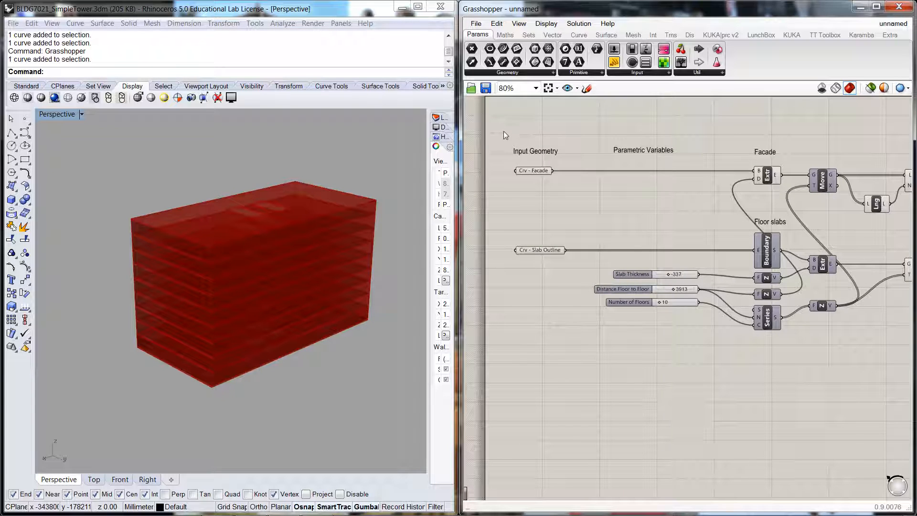
Step: Group the Input Geometry note with its two curve parameters, and the Parametric Variables note with its three sliders
drag(520, 190, 587, 306)
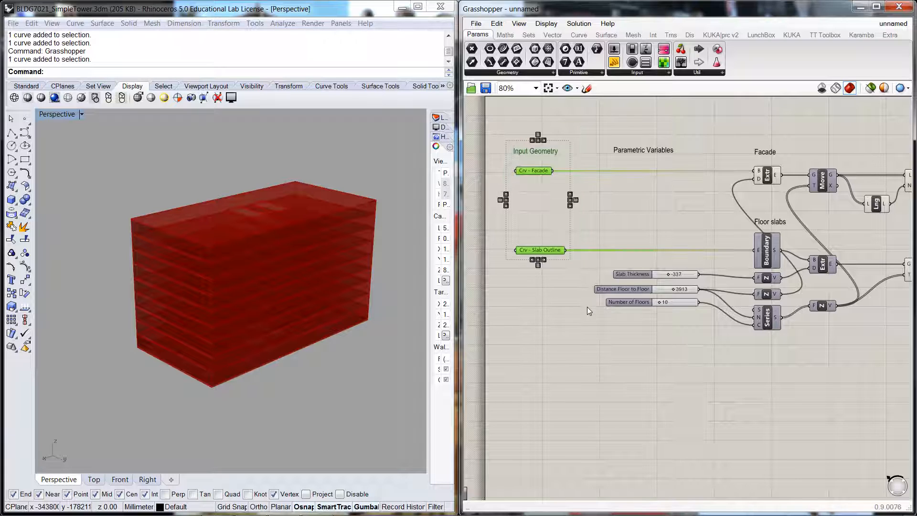
click(496, 23)
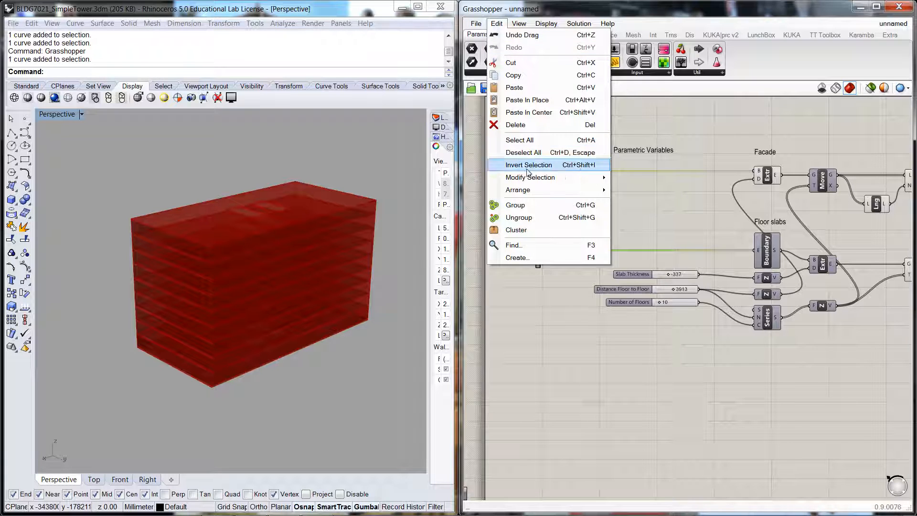
click(544, 206)
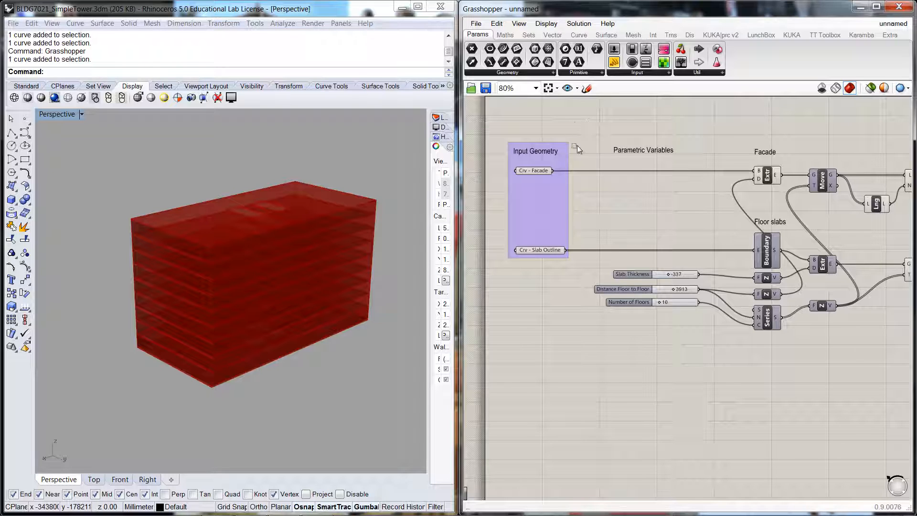
drag(574, 122, 724, 340)
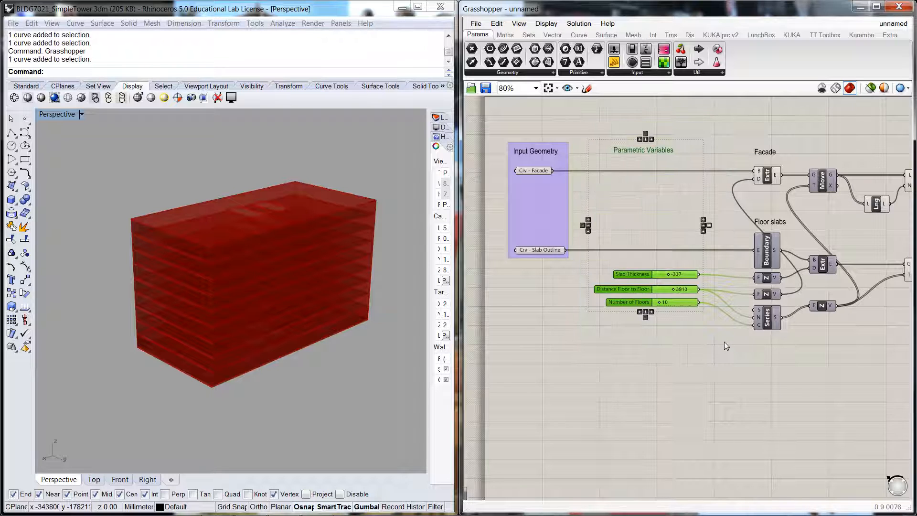
key(ctrl+g)
click(713, 375)
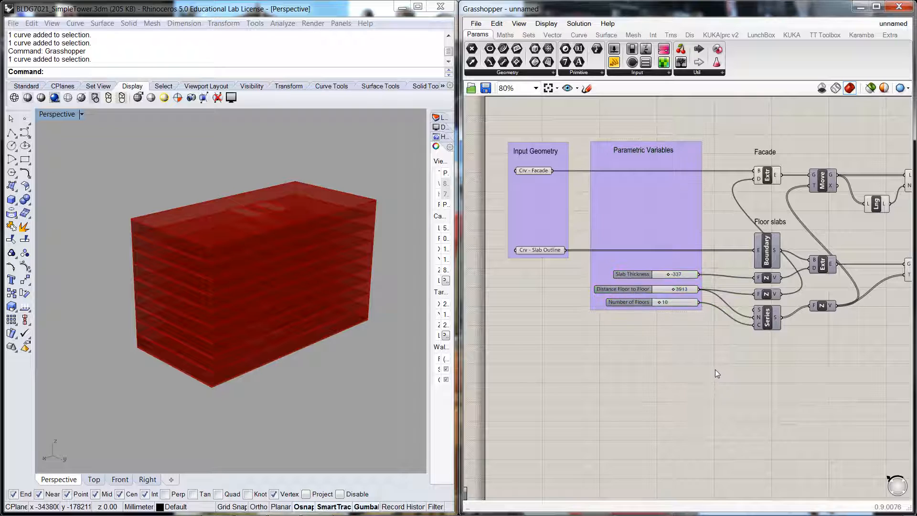
Step: Group the Floor slabs note with its slab components, and the Facade note with its facade components
right_drag(714, 373, 605, 361)
drag(621, 193, 852, 371)
key(ctrl+g)
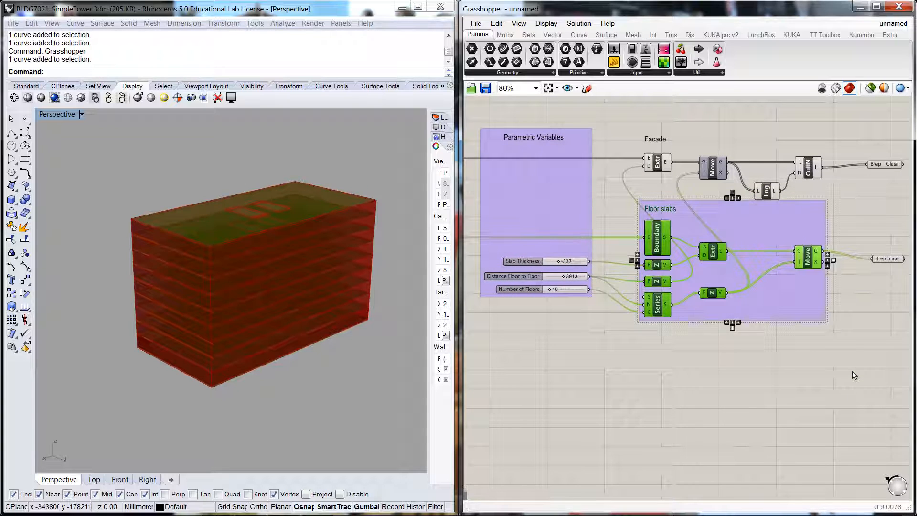
click(851, 372)
drag(630, 110, 829, 215)
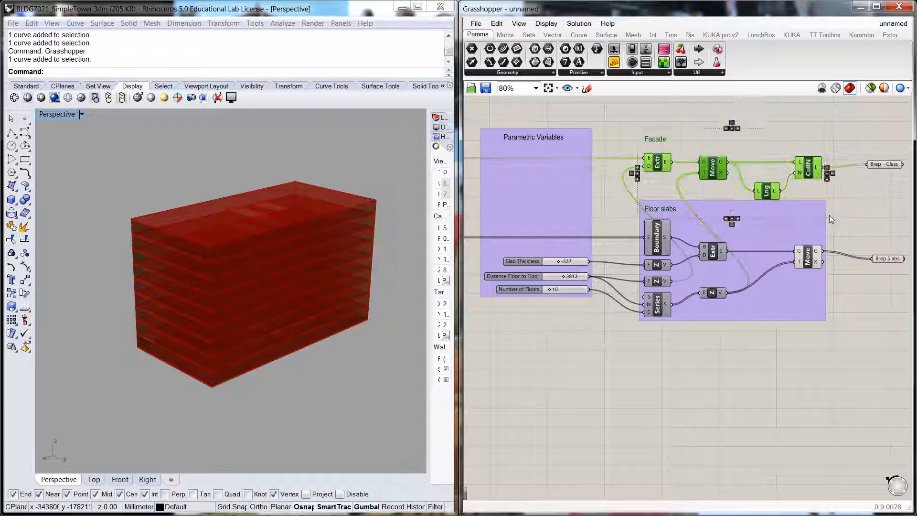
key(ctrl+g)
click(812, 120)
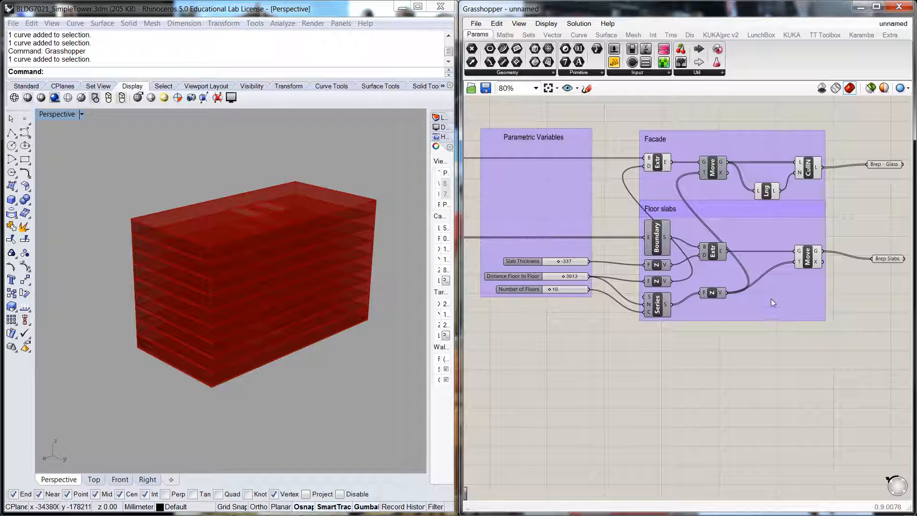
Step: Space the Floor slabs and Facade groups further apart vertically and ungroup the Facade group
drag(775, 301, 776, 336)
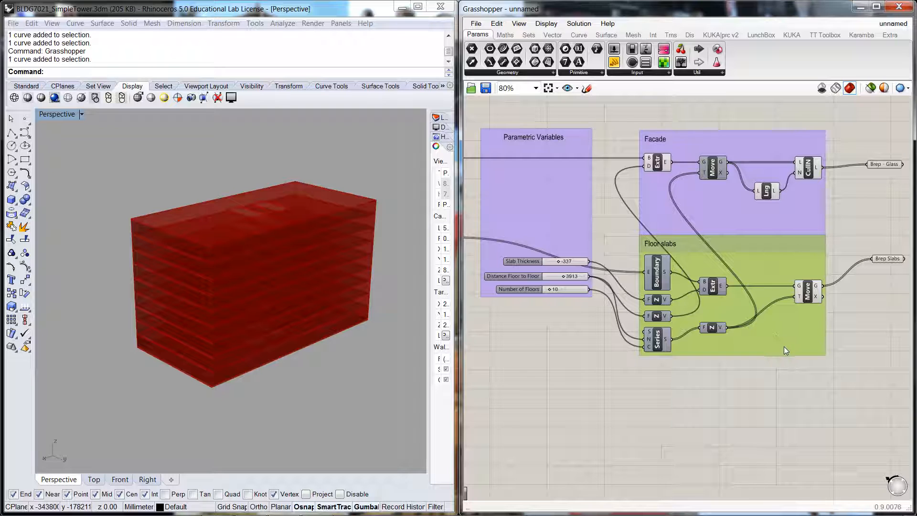
drag(781, 223, 780, 208)
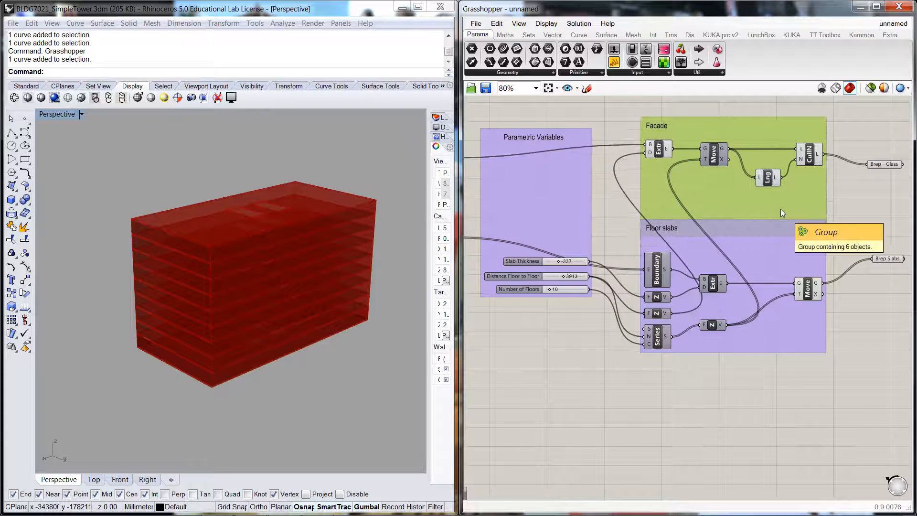
right_click(779, 208)
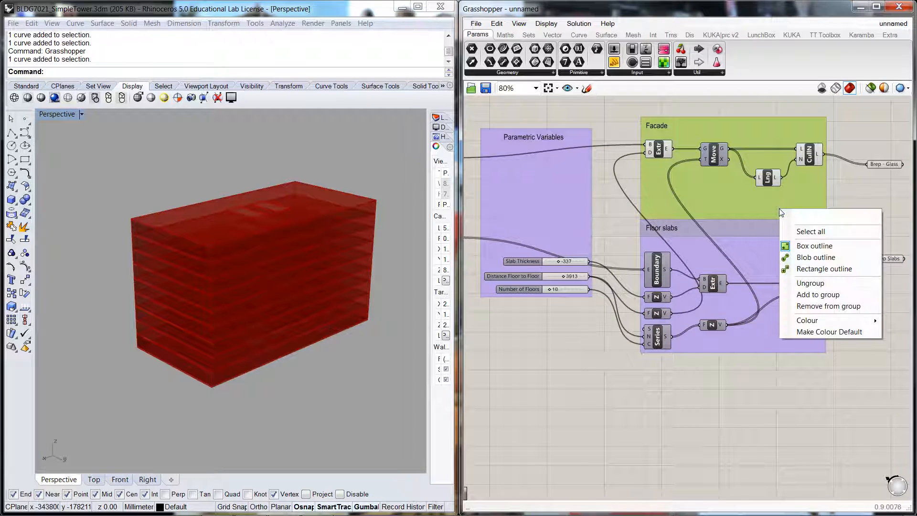
click(809, 284)
Step: Regroup the Facade note with only the Extrude, Move, List Length and CullN components
drag(638, 117, 827, 191)
right_click(774, 178)
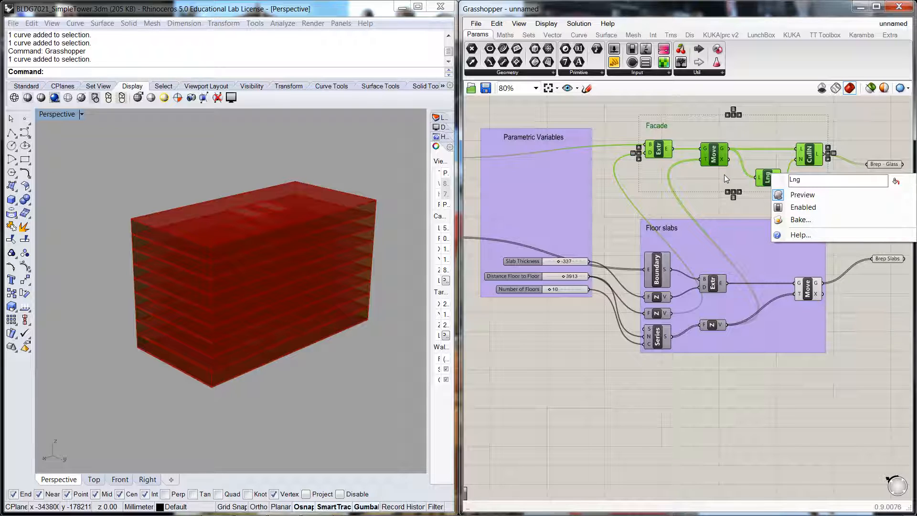
click(735, 209)
drag(630, 114, 838, 205)
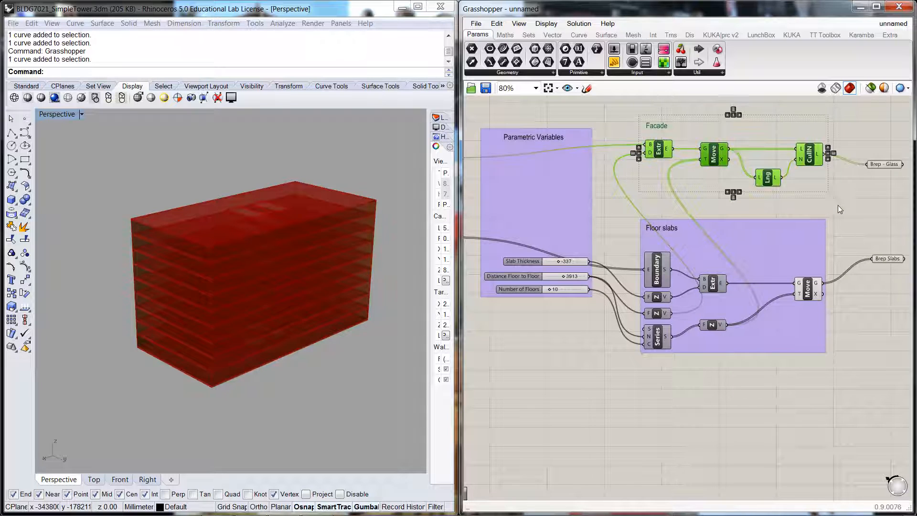
click(838, 204)
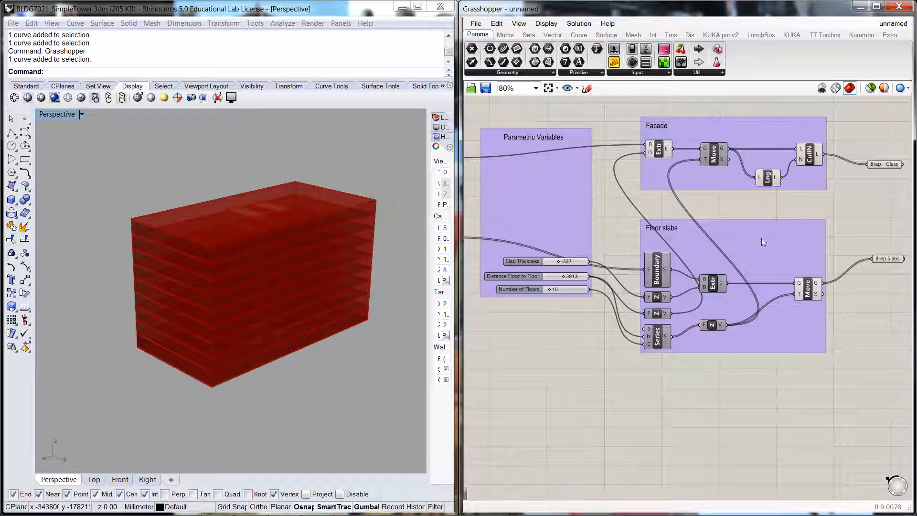
Step: Reposition the Facade and Floor slabs groups with a small gap between them, and raise the Parametric Variables group level with Facade
drag(807, 235, 807, 229)
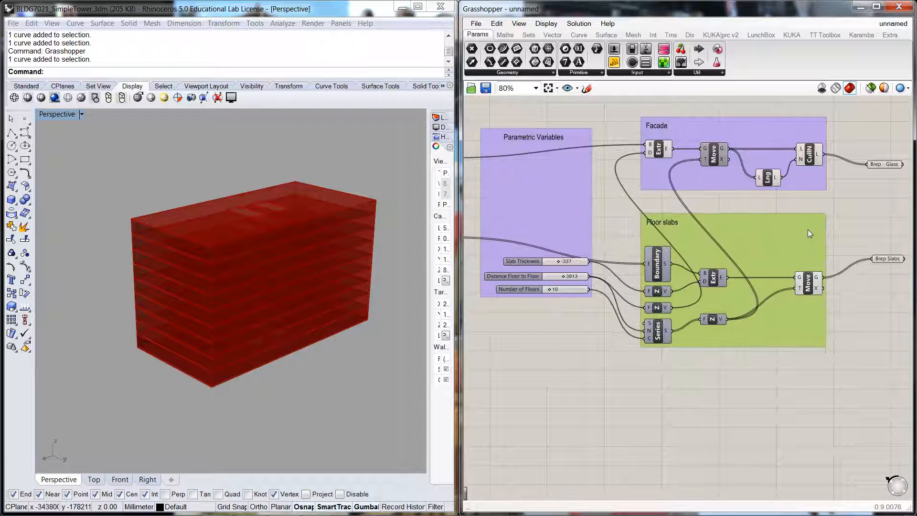
click(855, 214)
mouse_move(808, 181)
mouse_down()
mouse_move(790, 166)
mouse_move(810, 185)
mouse_move(803, 185)
mouse_up()
drag(803, 230, 798, 228)
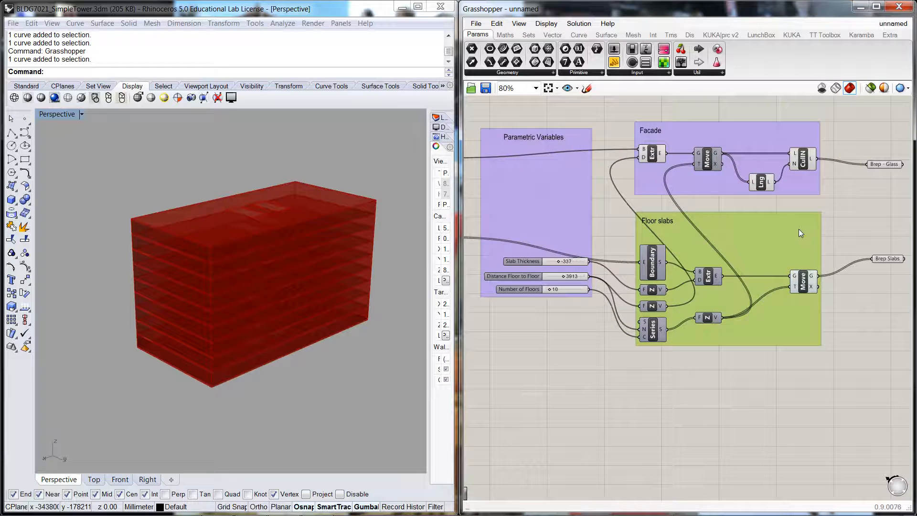
click(856, 207)
scroll(855, 208, down, 1)
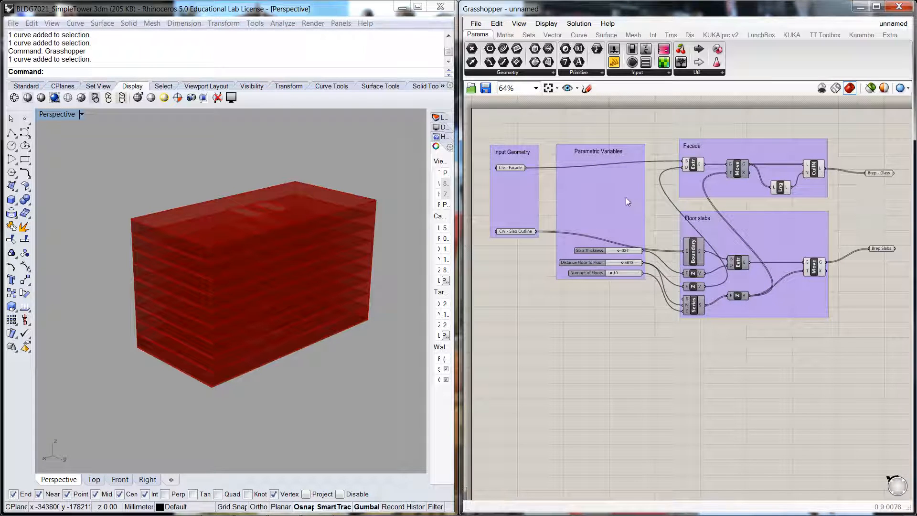
drag(622, 198, 624, 193)
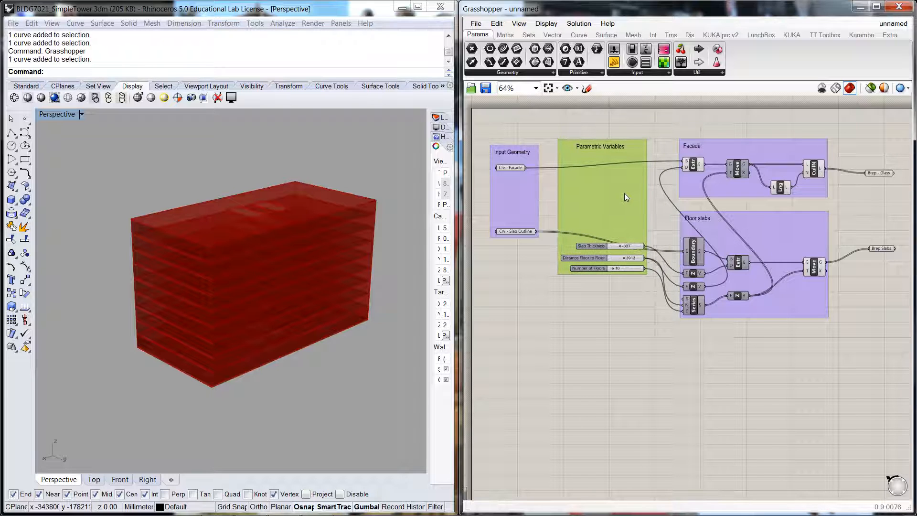
click(621, 305)
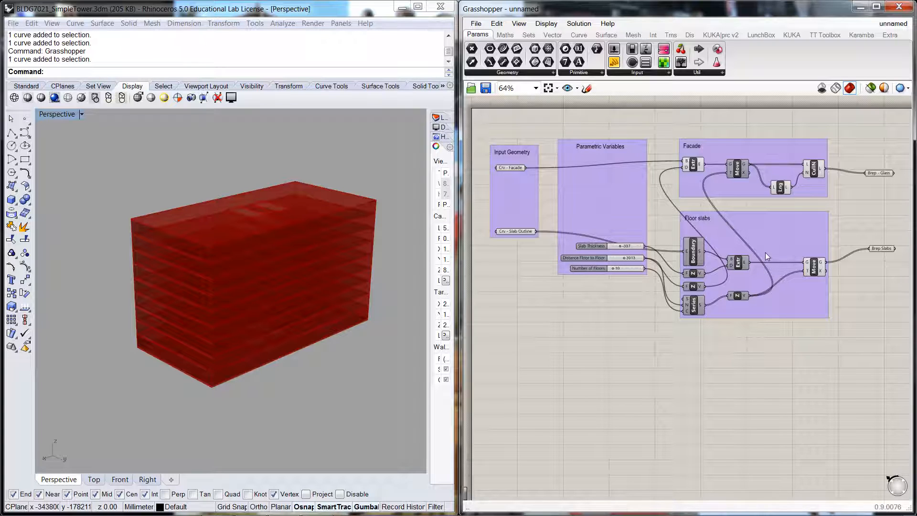
Step: Try the blob and rectangle outlines on the Floor slabs group and return it to the box outline
click(770, 227)
key(ctrl+z)
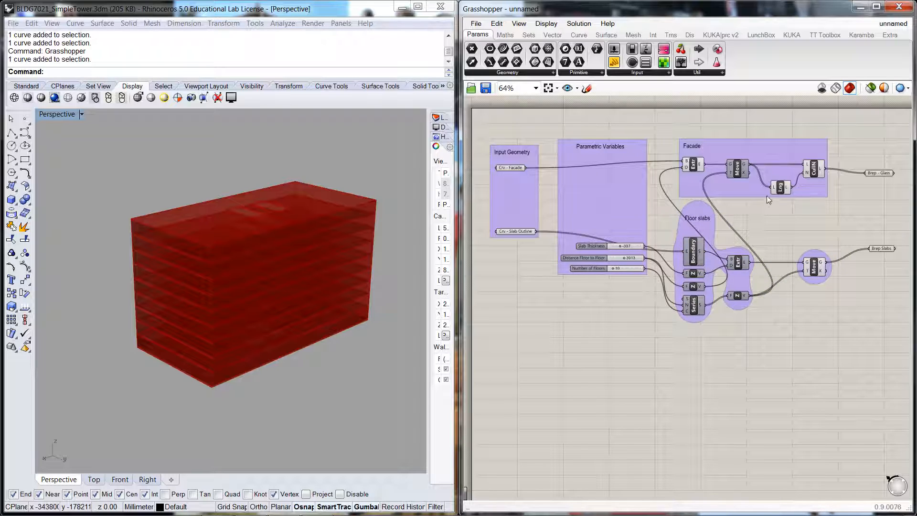
click(707, 226)
right_click(707, 225)
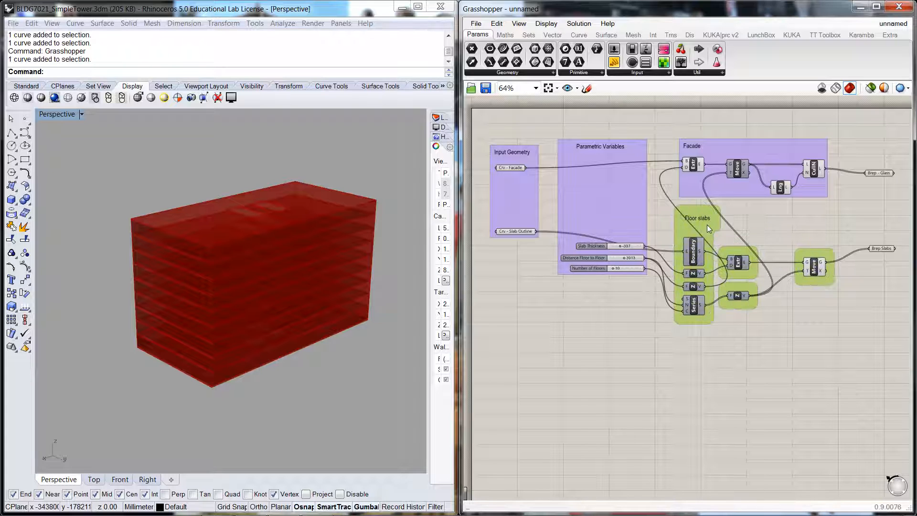
click(742, 359)
Step: Try the blob outline on the Facade group and return it to the box outline
click(780, 147)
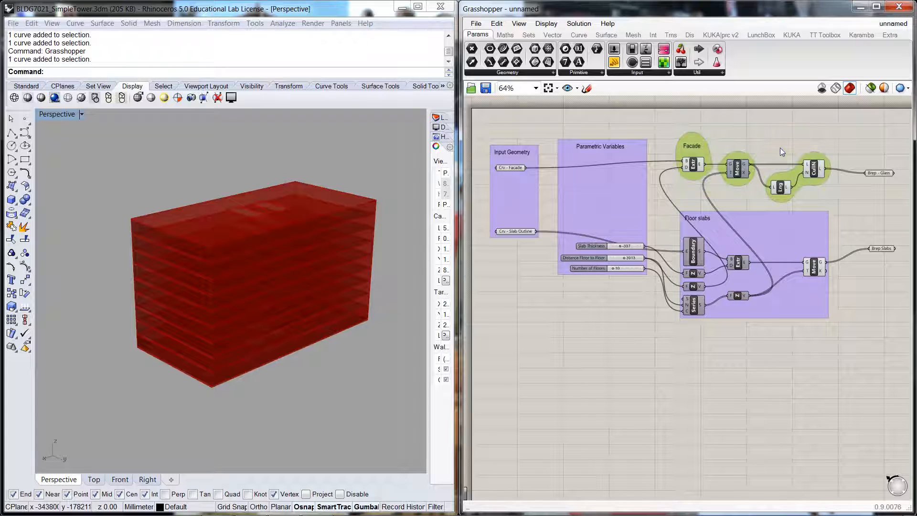
click(814, 156)
right_click(815, 156)
click(833, 192)
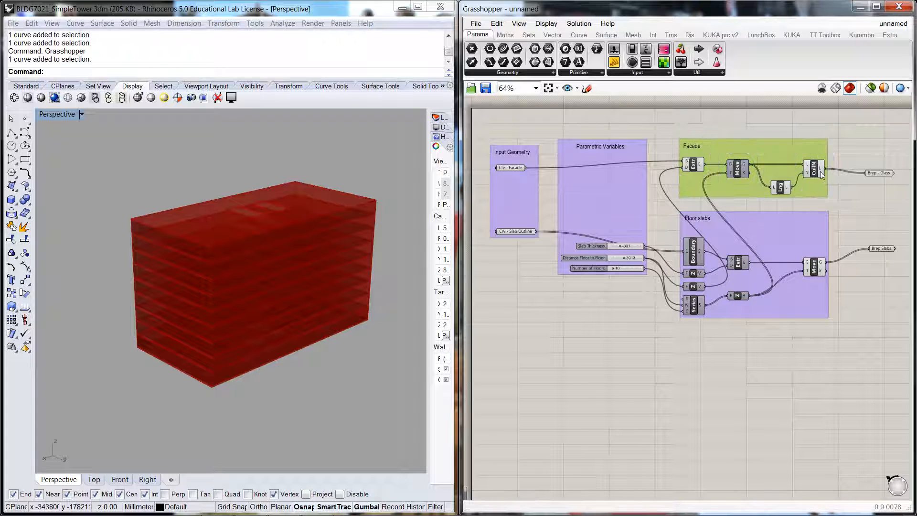
Step: Name the box group around the Floor slabs components "Floor Slab"
click(835, 194)
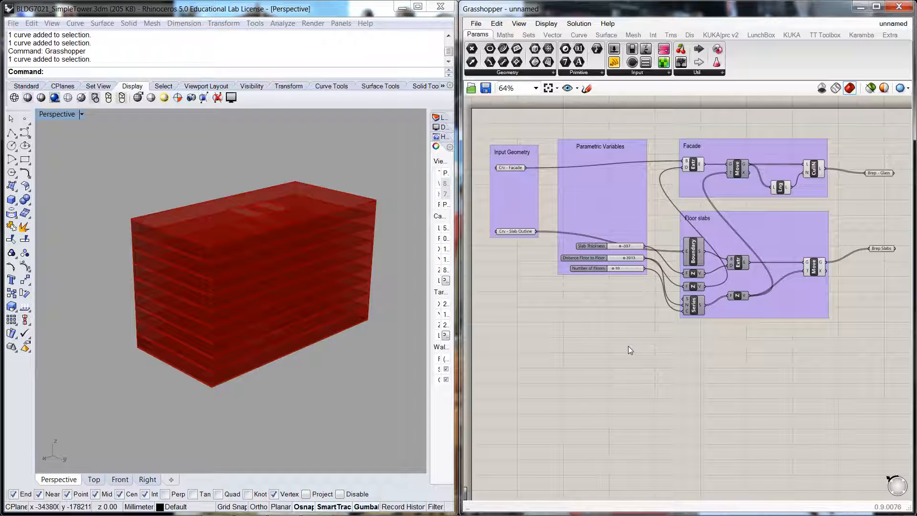
right_drag(760, 363, 747, 401)
scroll(723, 246, up, 5)
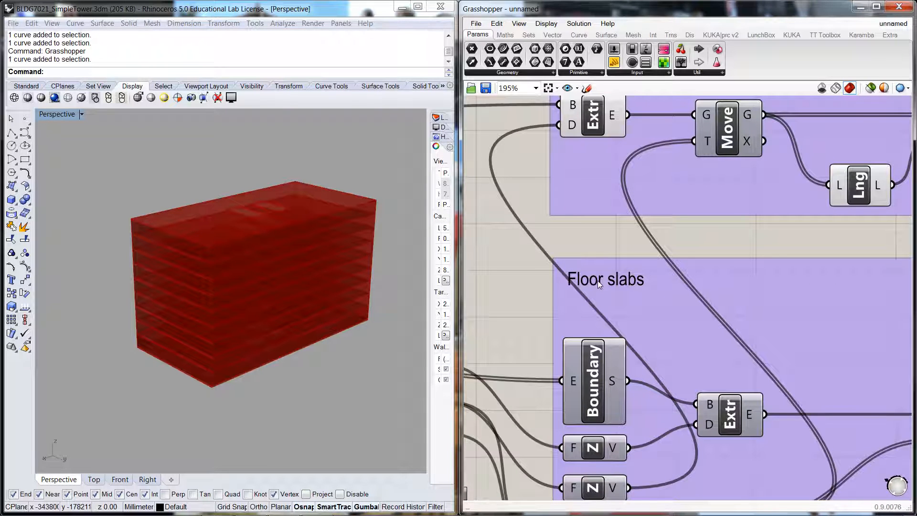
click(766, 264)
right_click(767, 263)
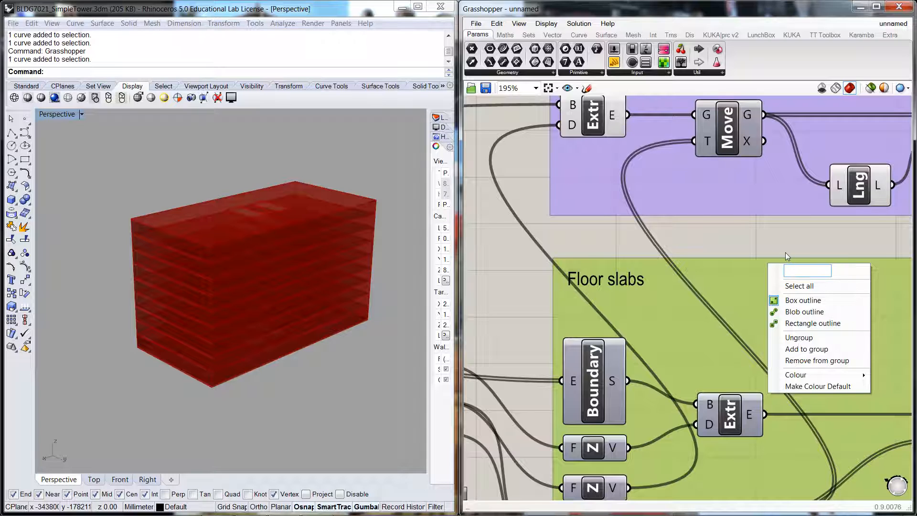
text(Floor Slab)
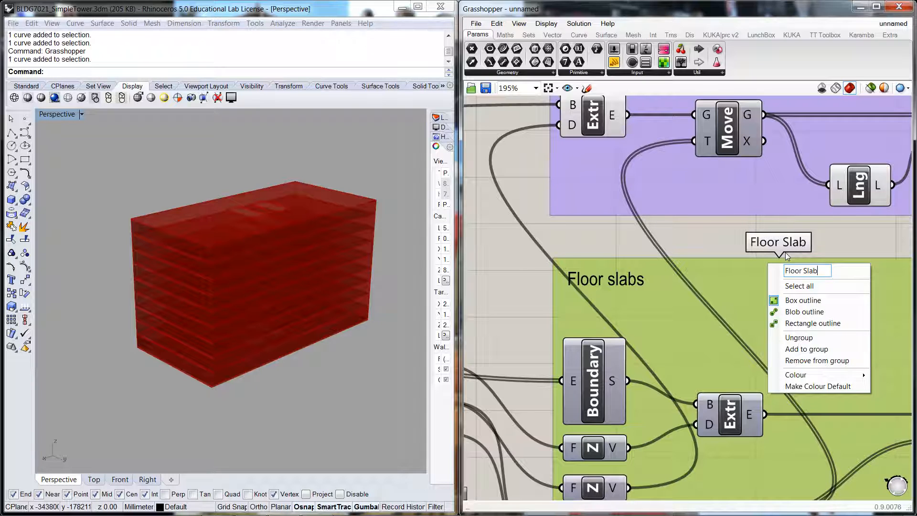
click(728, 242)
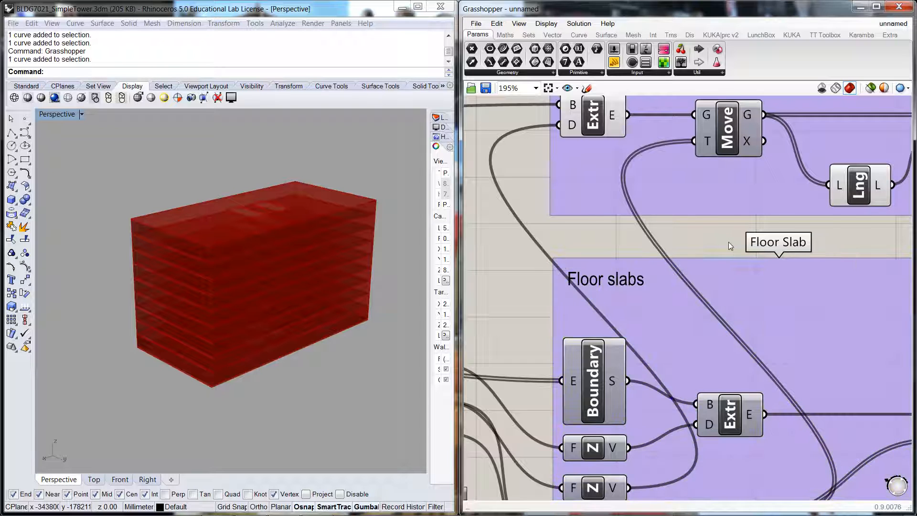
scroll(729, 239, down, 3)
scroll(728, 259, down, 2)
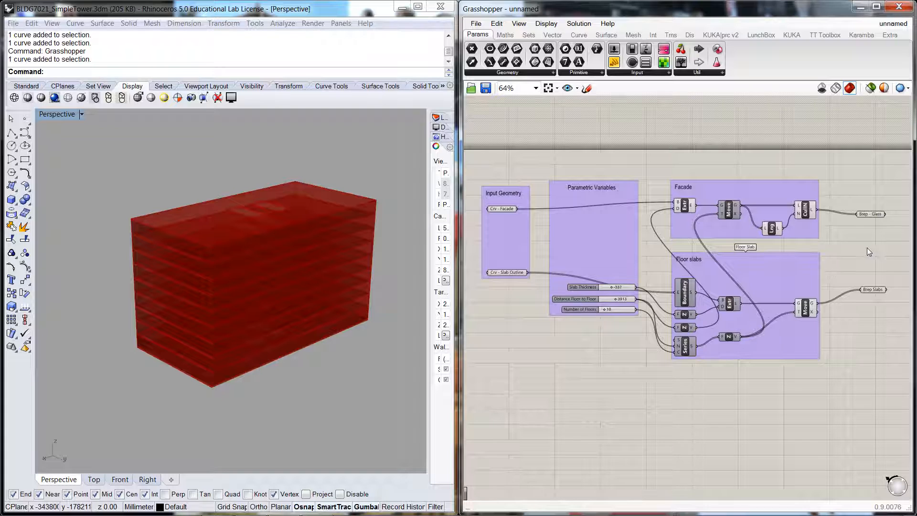
mouse_move(867, 248)
right_down()
mouse_move(853, 242)
mouse_move(875, 241)
right_up()
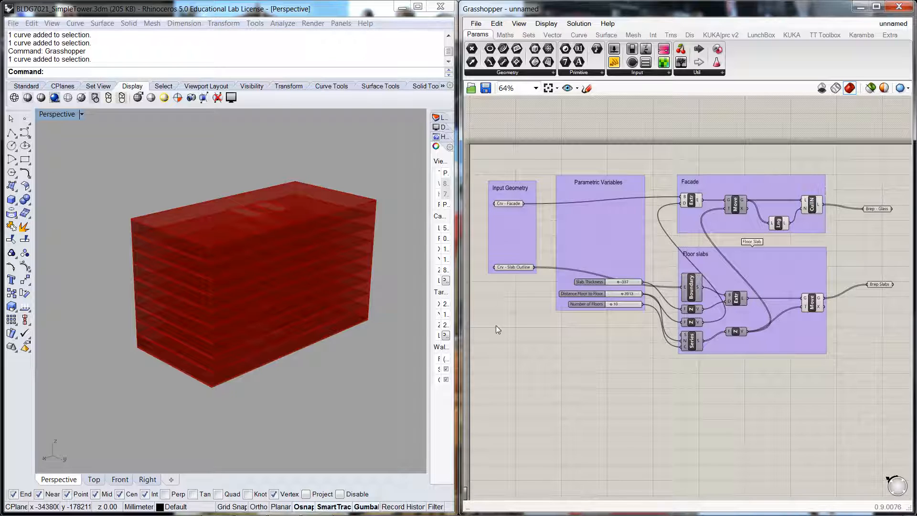
Step: Add a Scribble note below the groups reading "This is a simple routione that construct a tower using curves and offset distances"
double_click(552, 348)
text(scr)
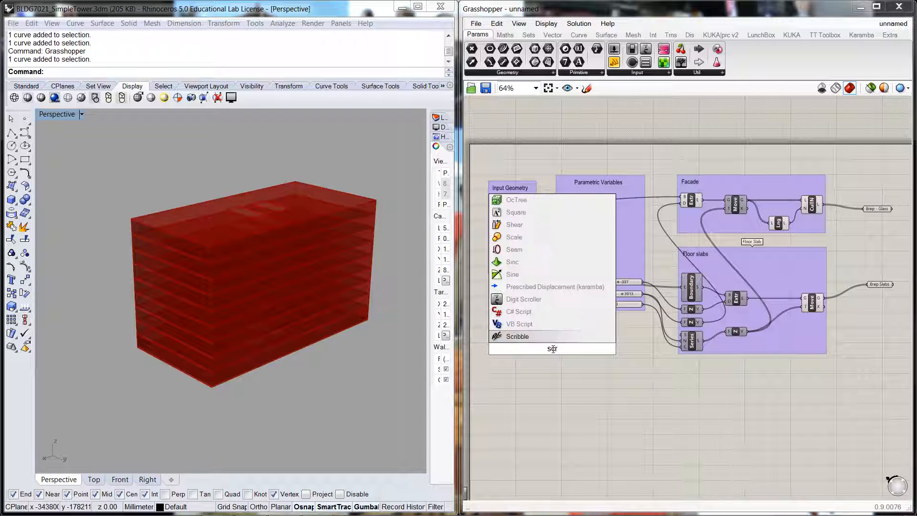
key(Return)
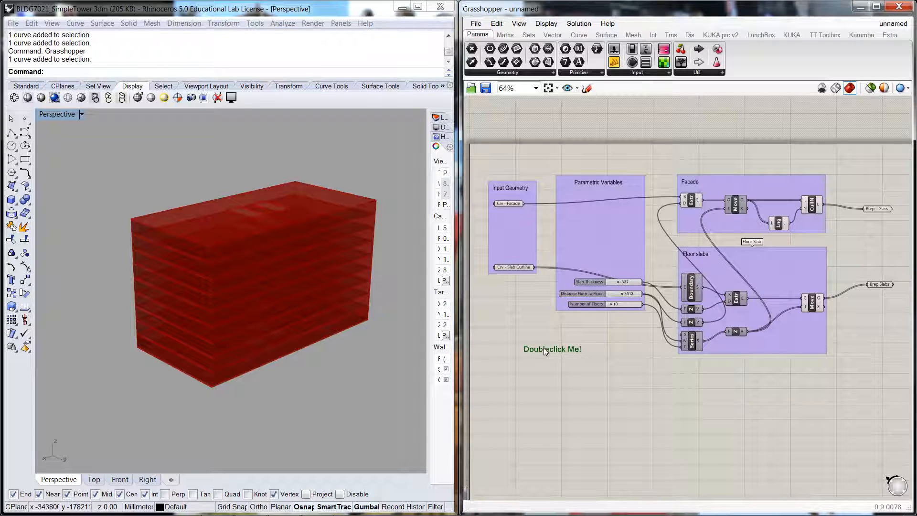
double_click(541, 349)
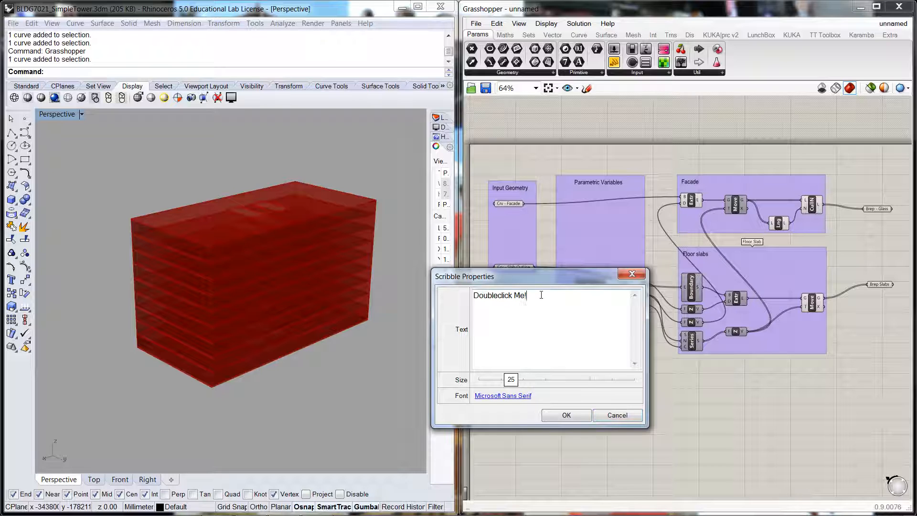
drag(526, 301, 463, 297)
text(This is a simple routione that cons)
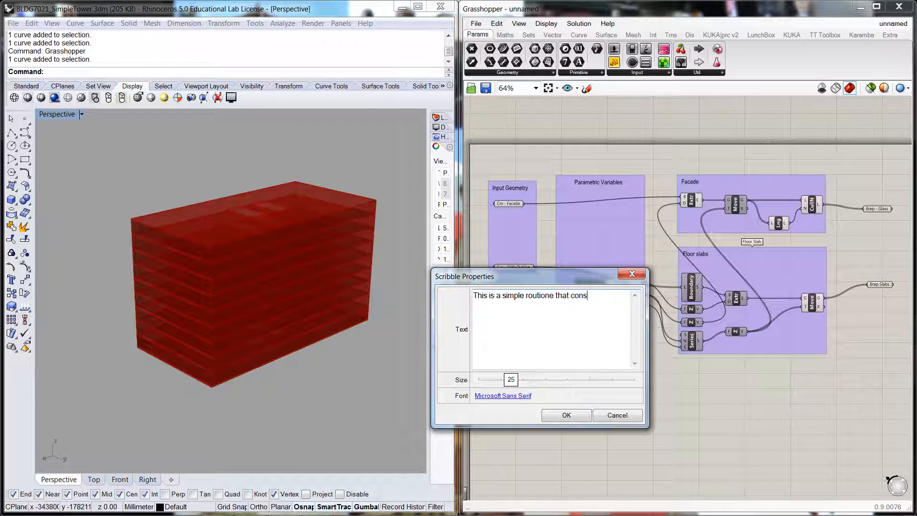
text(truct a tower using curves a)
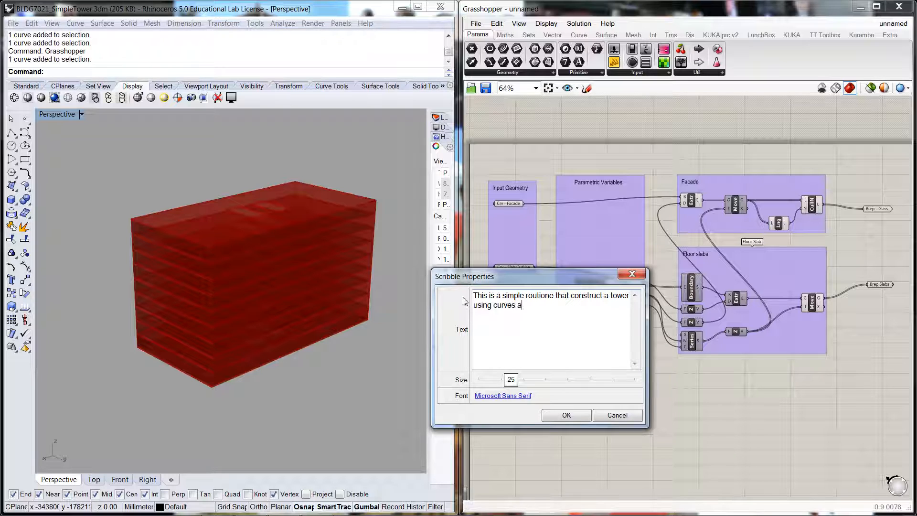
text(nd offset distances)
key(ctrl+a)
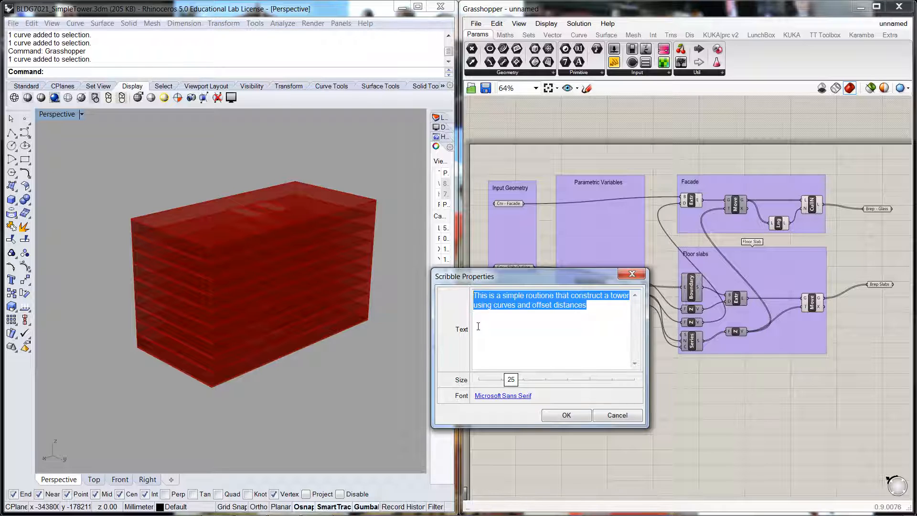
click(478, 326)
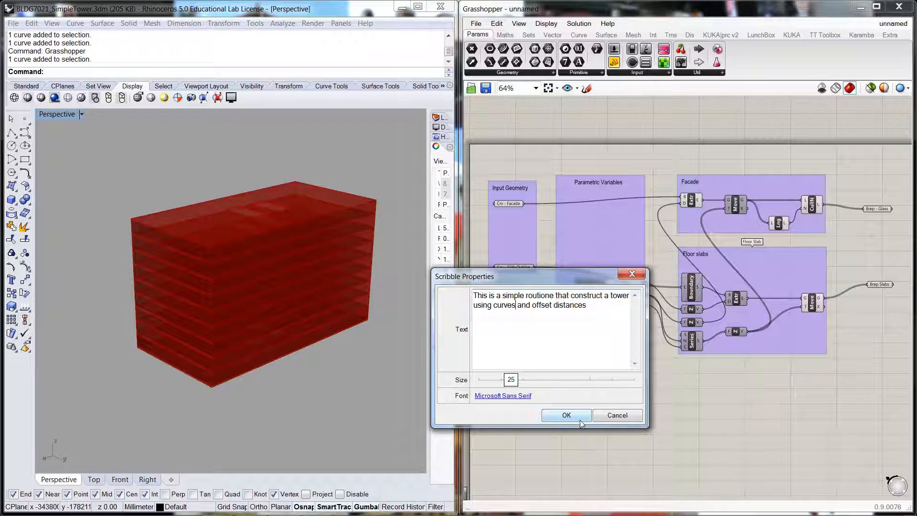
Step: Reduce the description Scribble's text size to 17 and place the note just below the Floor slabs group's lower edge
drag(510, 379, 498, 382)
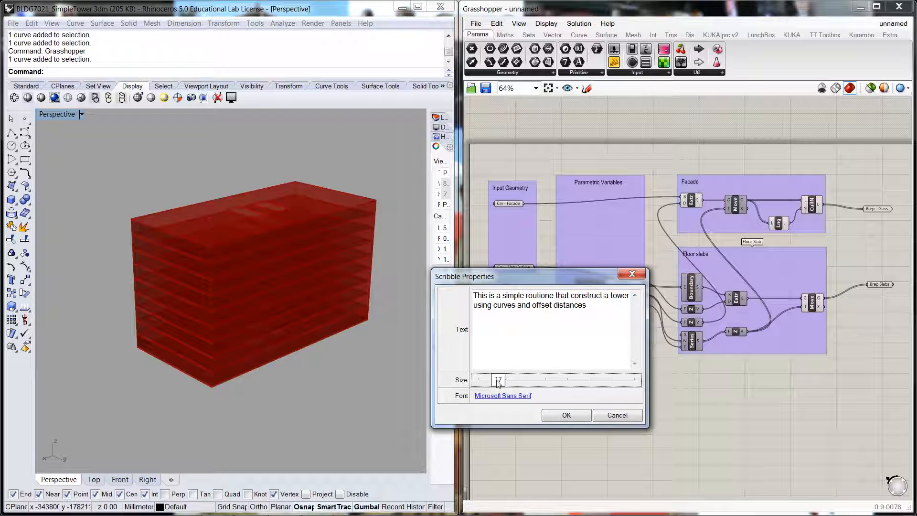
click(567, 416)
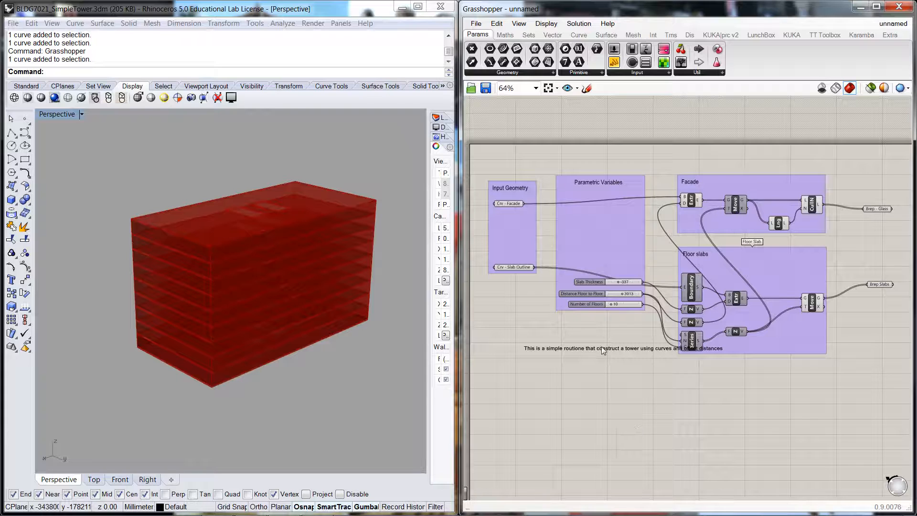
drag(601, 347, 589, 363)
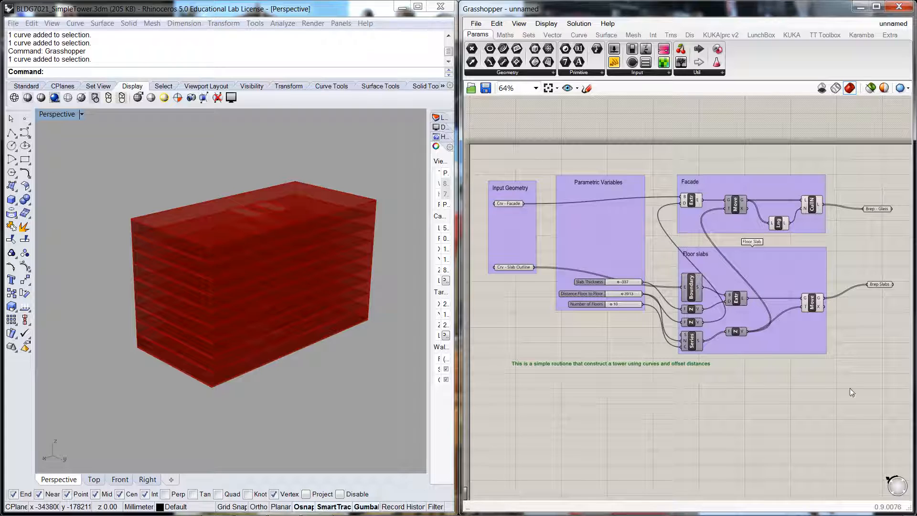
Step: Delete the description Scribble note below the groups
click(674, 406)
click(634, 364)
key(Delete)
Step: Add a Panel below the groups containing "This is a simple routione that construct a tower using curves and offset distances"
double_click(568, 358)
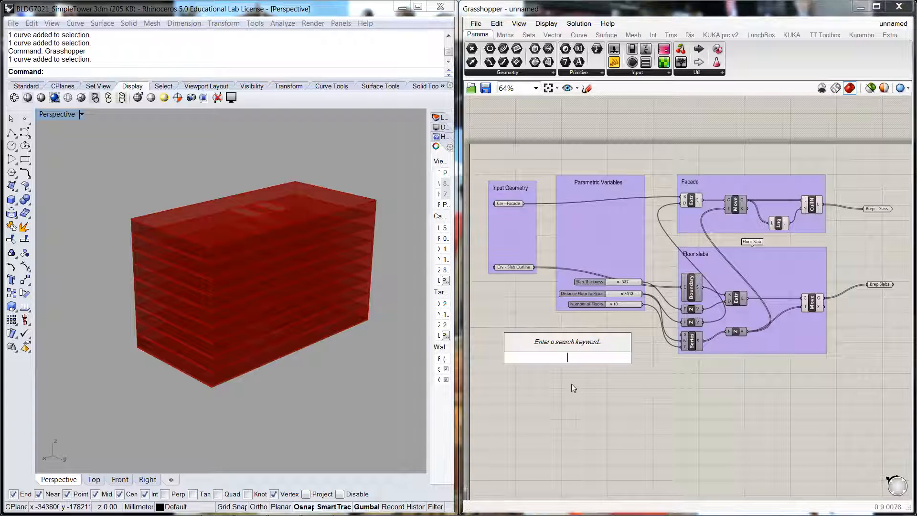
text(panel)
key(Return)
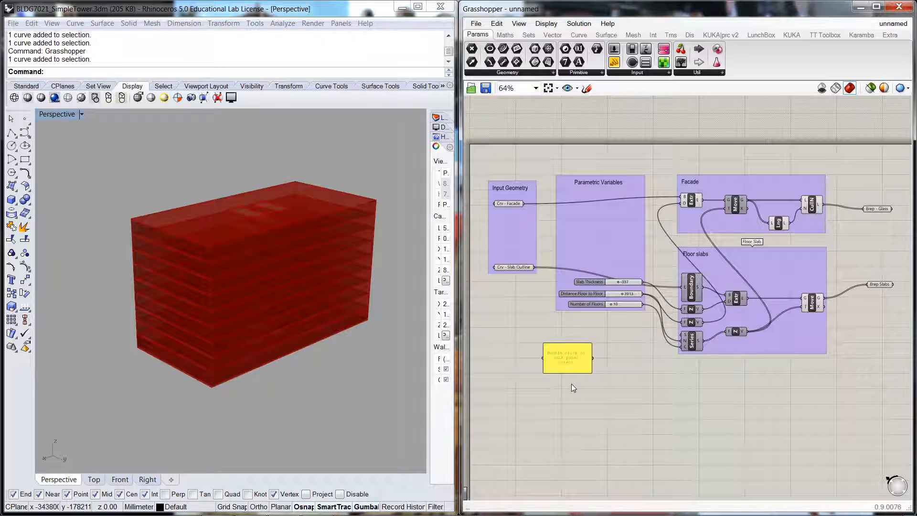
double_click(566, 359)
text(This is a simple routione that construct a tower using curves and offset distances)
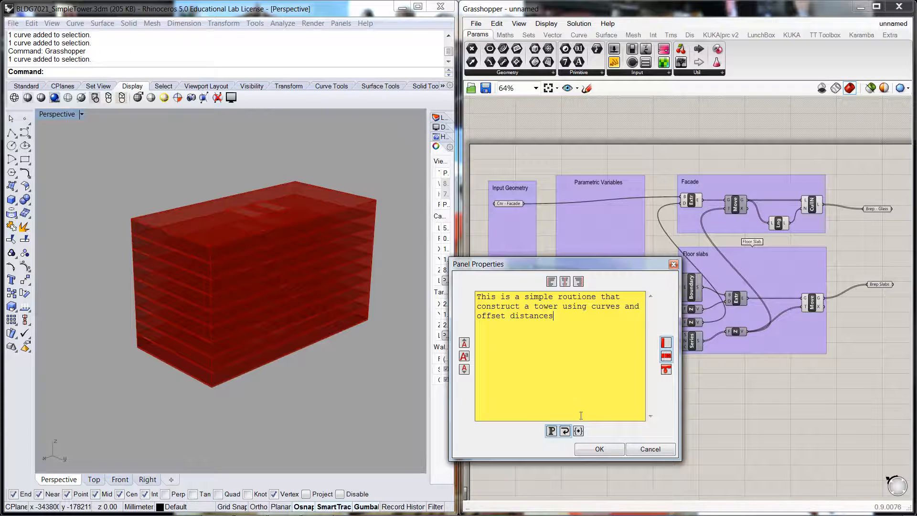
click(599, 449)
click(581, 398)
Step: Enlarge the description panel and place it below the Input Geometry group, aligned with that group's left edge
scroll(576, 349, up, 3)
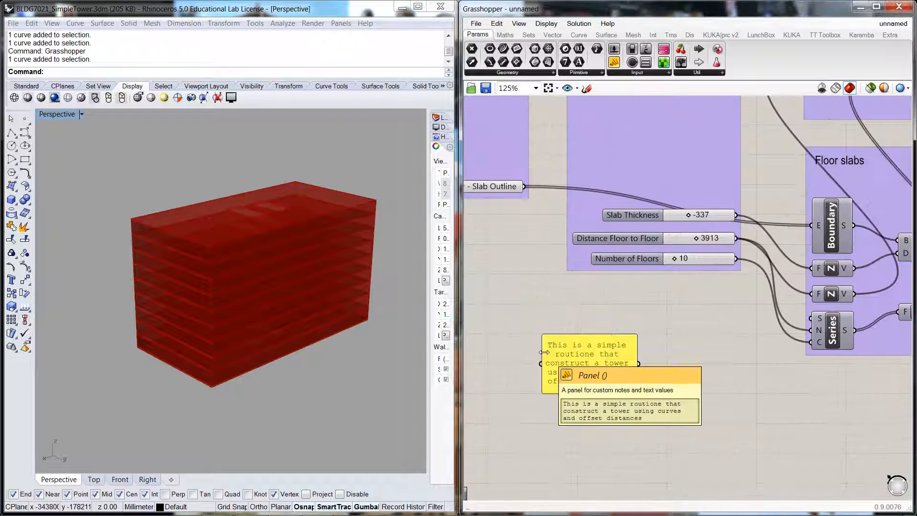
click(581, 345)
drag(581, 346, 566, 309)
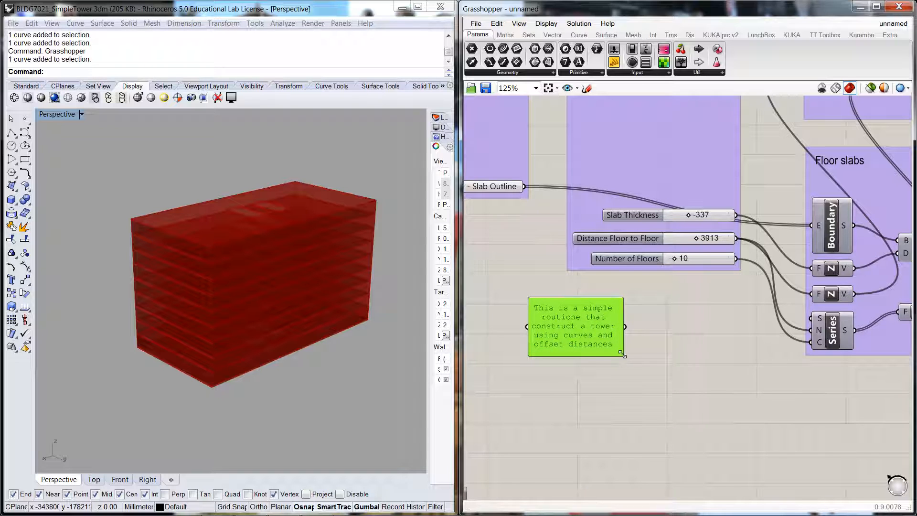
drag(622, 356, 653, 385)
drag(597, 359, 637, 347)
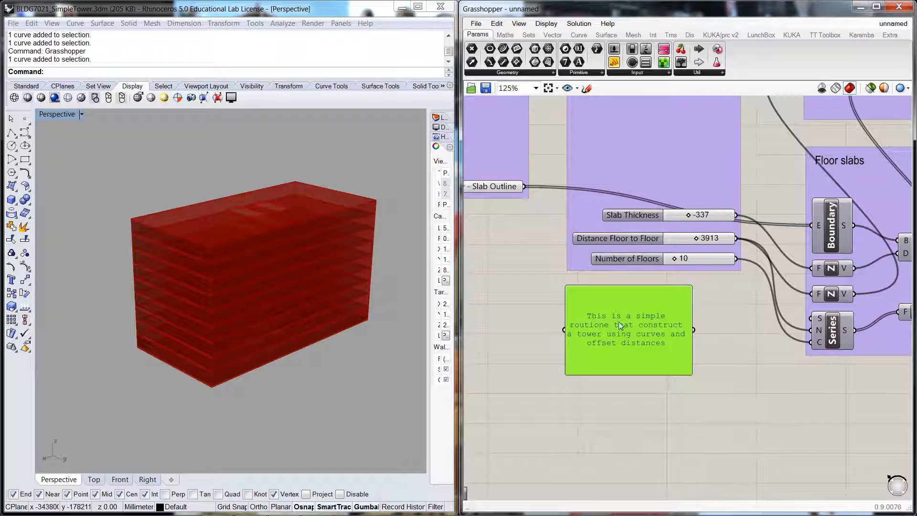
scroll(651, 383, down, 1)
drag(633, 348, 580, 340)
scroll(628, 351, down, 1)
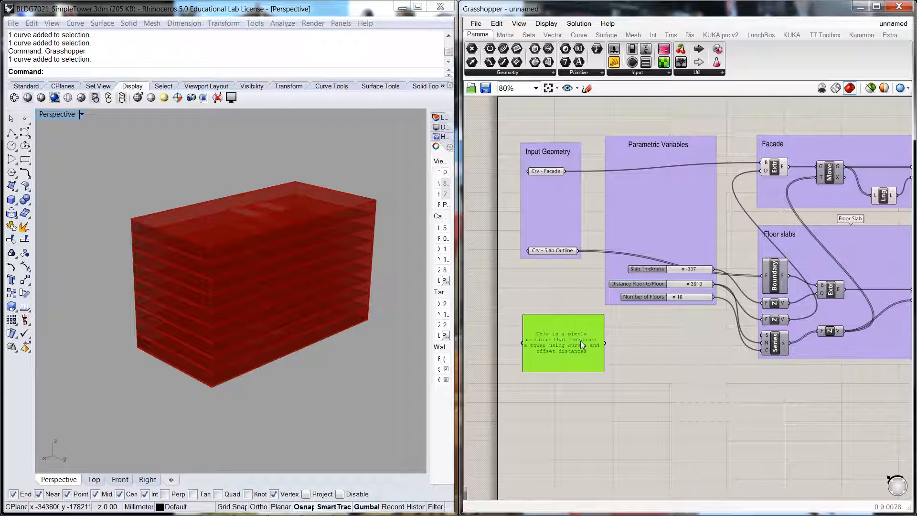
click(673, 368)
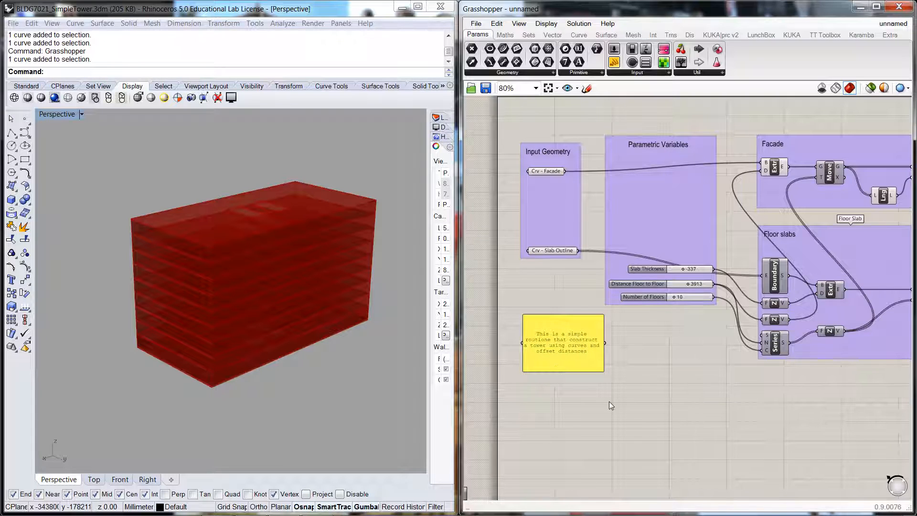
scroll(609, 401, down, 1)
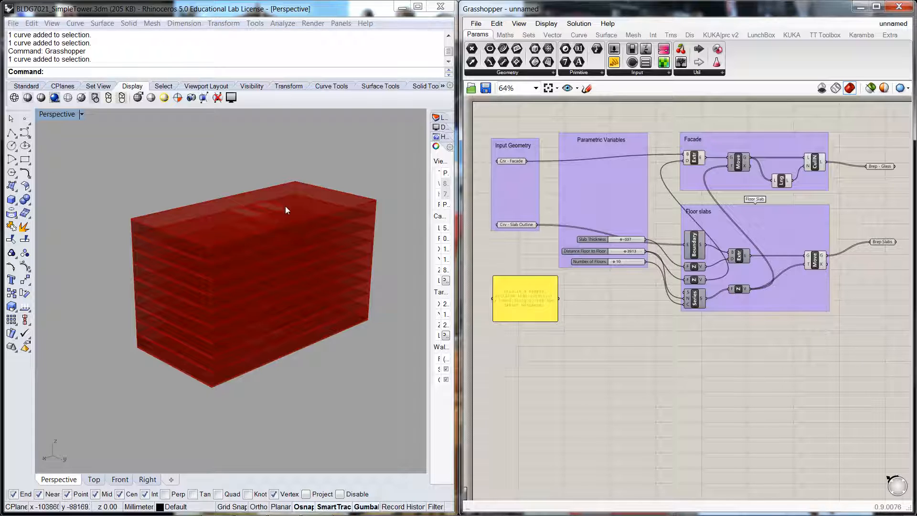
right_drag(306, 197, 311, 220)
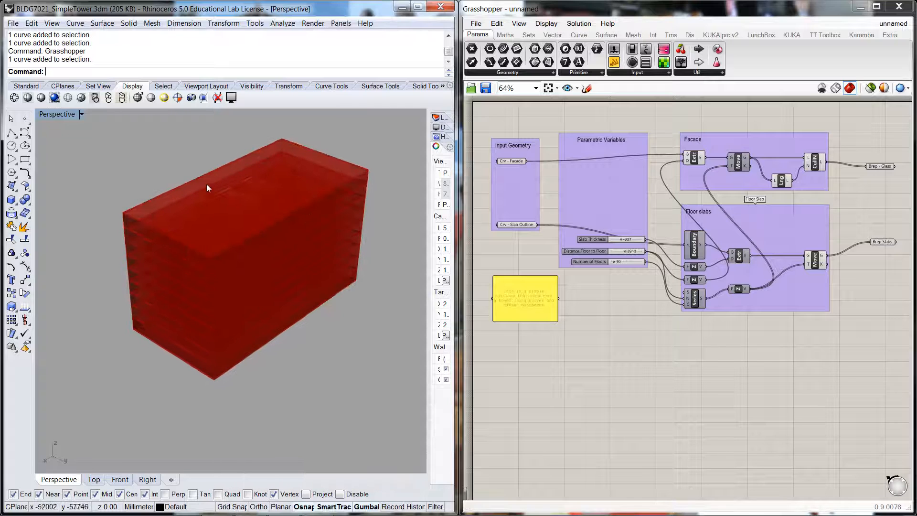